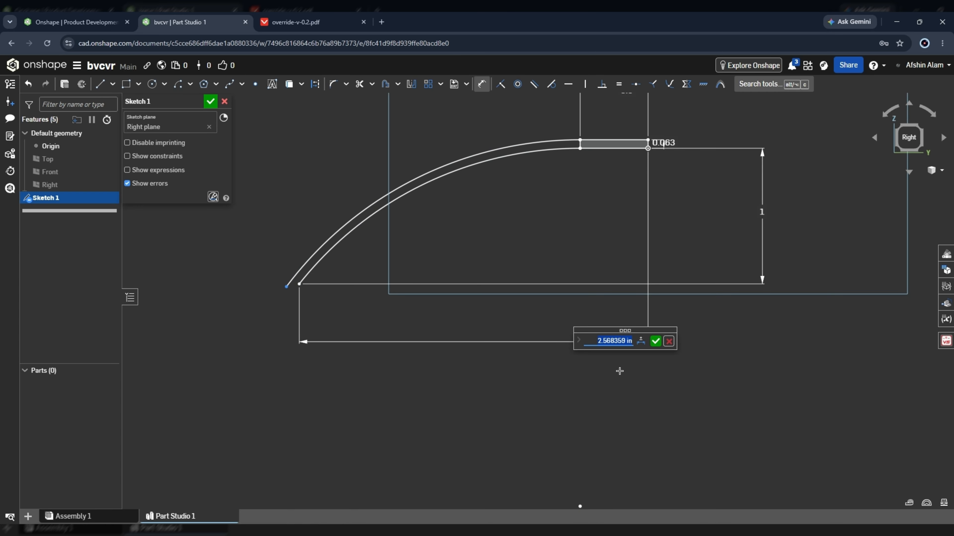
Set the horizontal dimension from the inner arc's lower end to the far end of the flat section to 3 in
text(3)
key(Return)
key(Escape)
scroll(607, 252, down, 8)
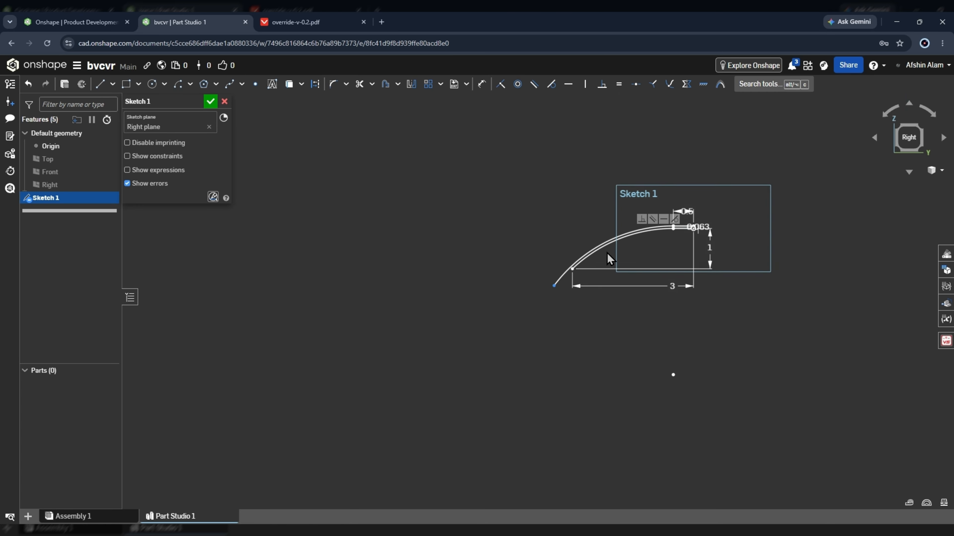
Move the outer arc's free endpoint outward and down, roughly level with the inner arc's lower endpoint
scroll(529, 244, up, 5)
scroll(551, 321, up, 6)
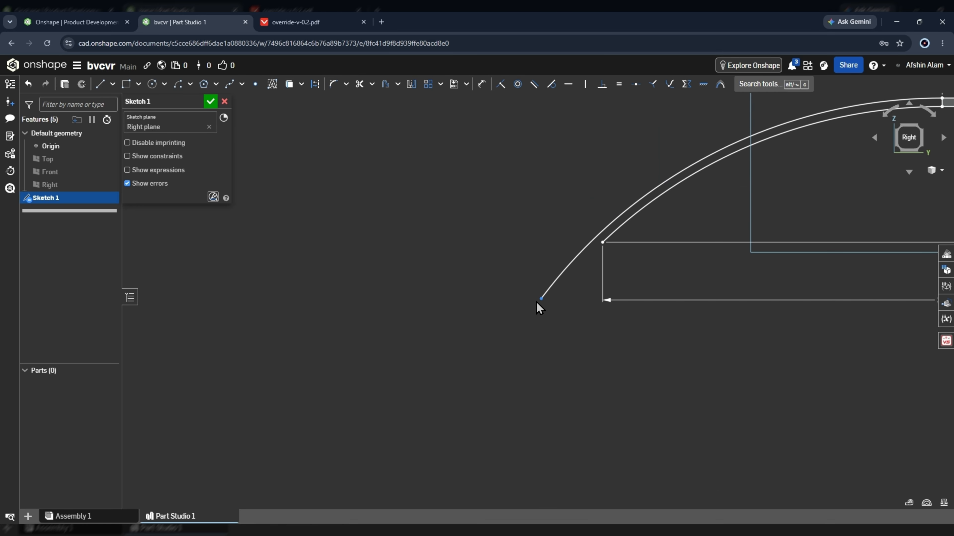
scroll(442, 284, down, 5)
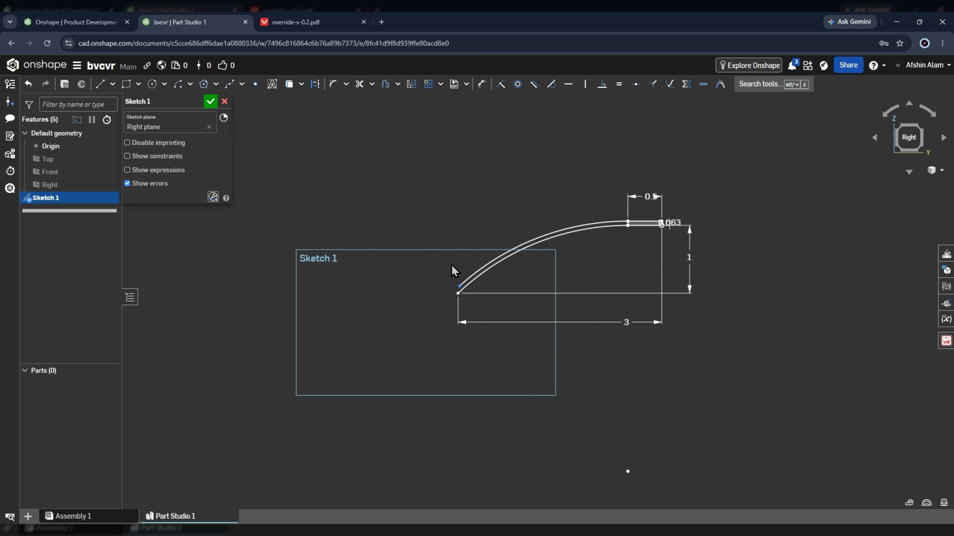
scroll(464, 273, up, 3)
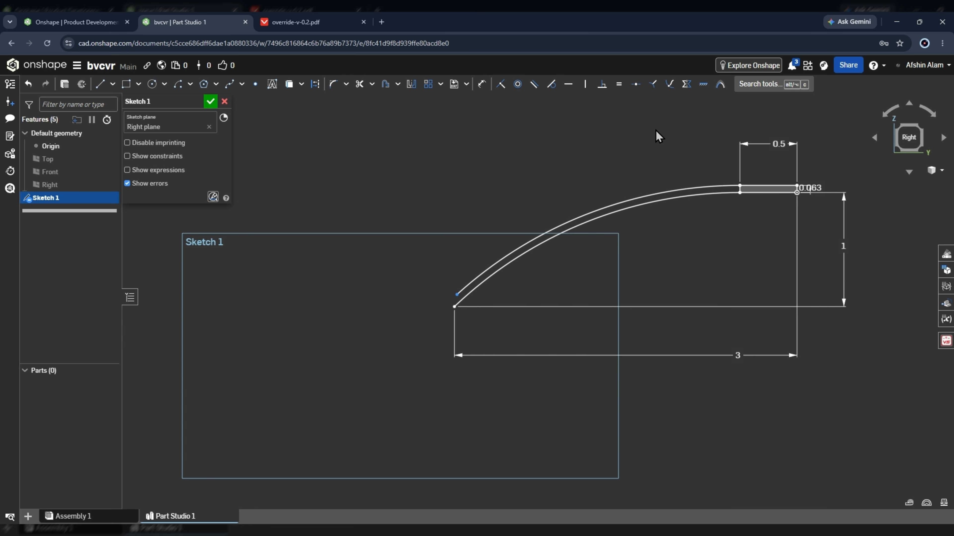
click(460, 297)
scroll(550, 306, down, 2)
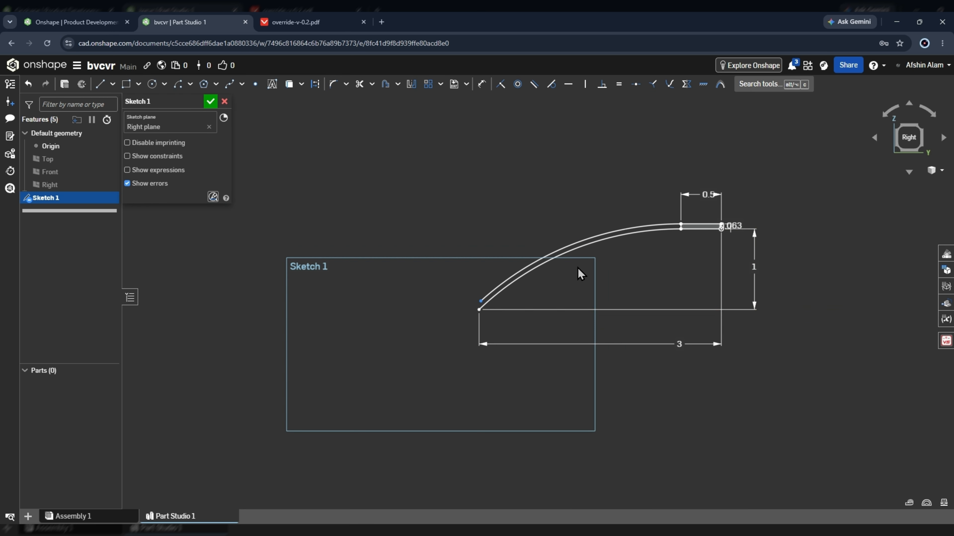
scroll(639, 196, up, 3)
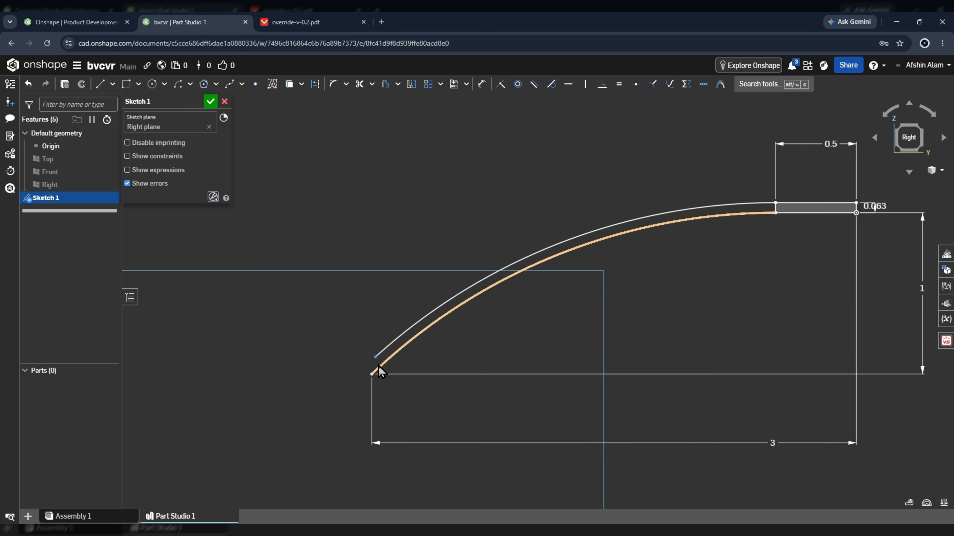
scroll(378, 366, up, 2)
mouse_move(376, 357)
mouse_down()
mouse_move(405, 328)
mouse_move(400, 304)
mouse_move(398, 336)
mouse_move(407, 308)
mouse_move(365, 324)
mouse_up()
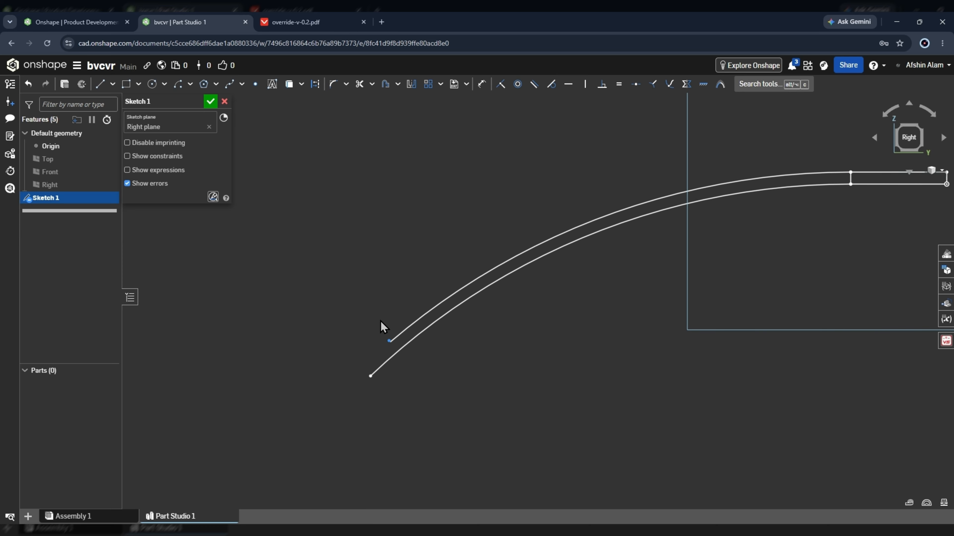
scroll(435, 286, down, 3)
scroll(406, 316, up, 6)
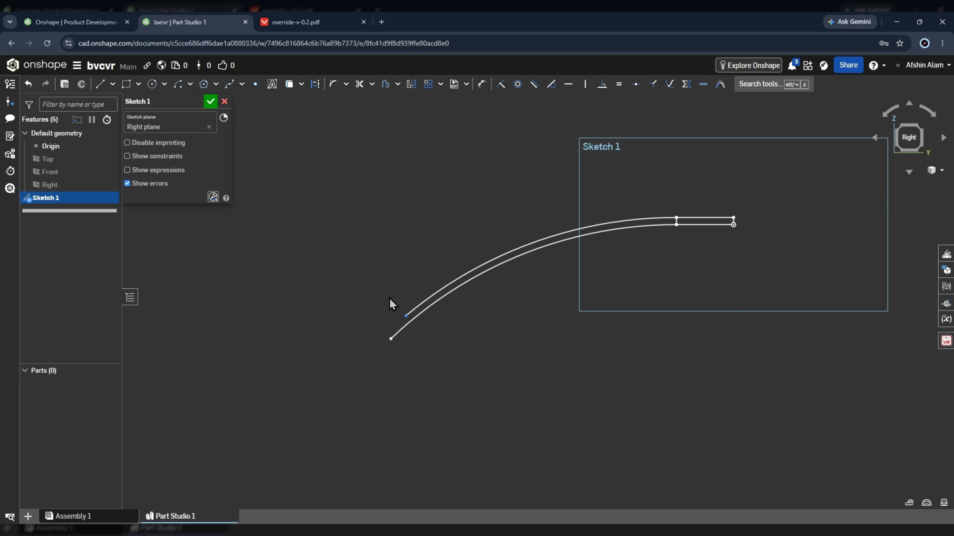
drag(416, 315, 528, 245)
mouse_move(414, 351)
mouse_down()
mouse_move(441, 297)
mouse_move(368, 325)
mouse_move(391, 299)
mouse_move(415, 325)
mouse_up()
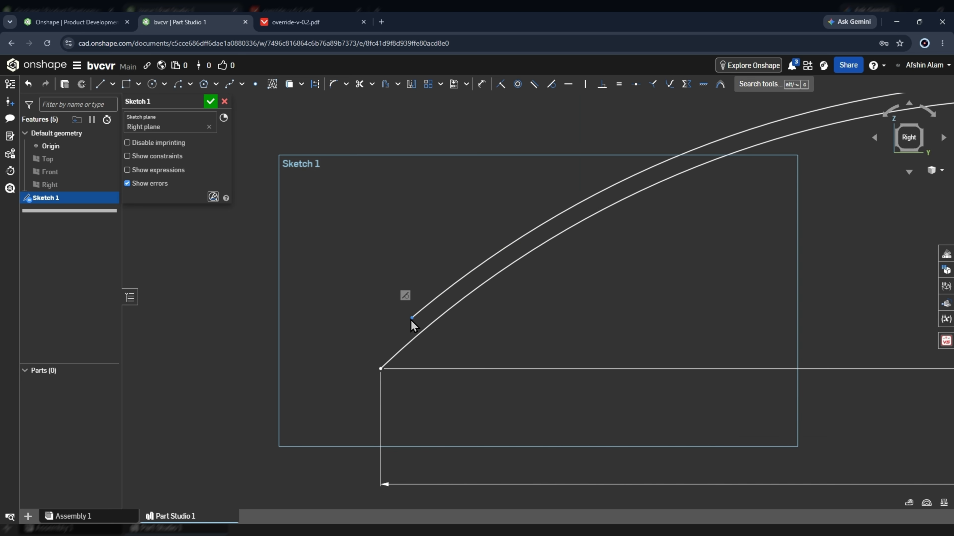
drag(412, 317, 397, 327)
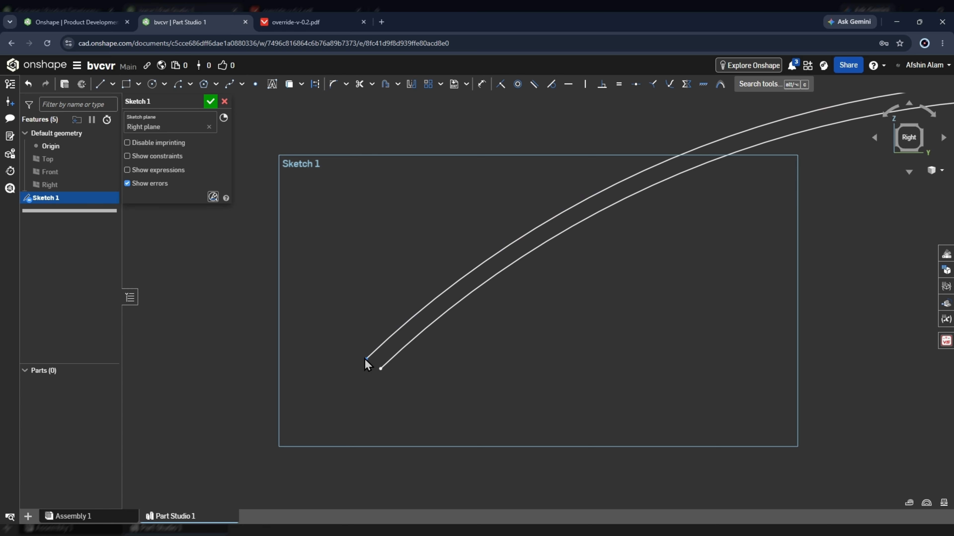
drag(360, 374, 361, 374)
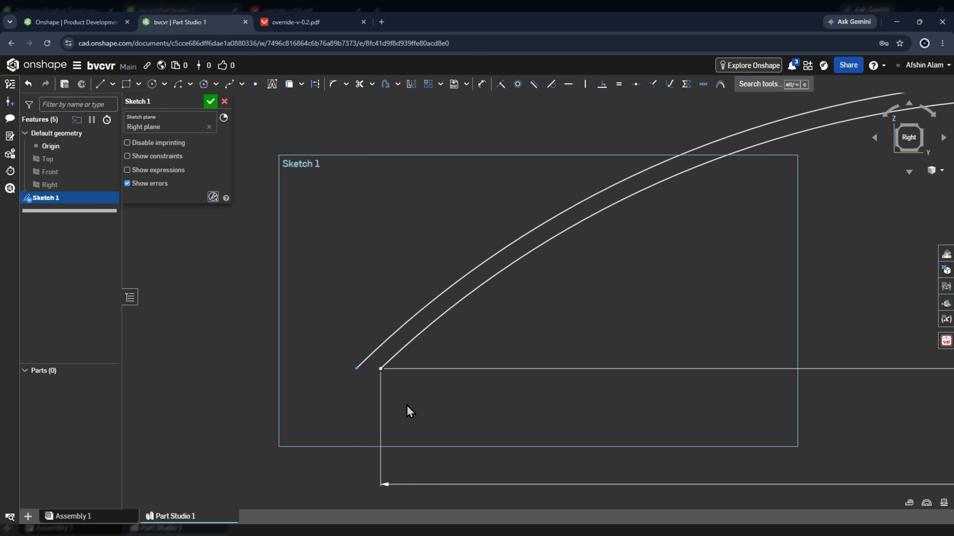
Apply a horizontal constraint between the lower endpoints of the outer and inner arcs
key(h)
click(358, 368)
click(380, 368)
scroll(456, 360, down, 3)
key(Escape)
Draw a line joining the lower endpoints of the two arcs to close the profile, and finish the sketch
scroll(657, 280, up, 5)
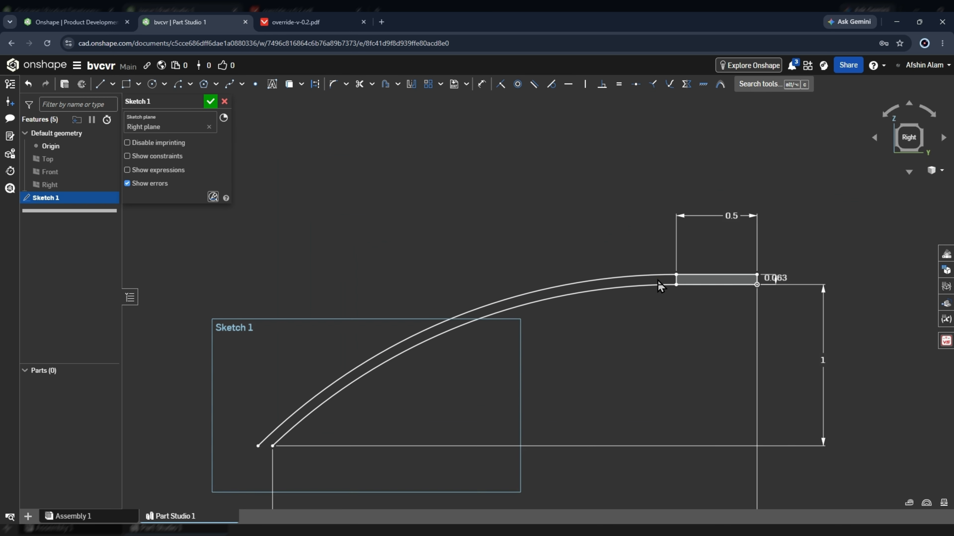
scroll(593, 273, down, 5)
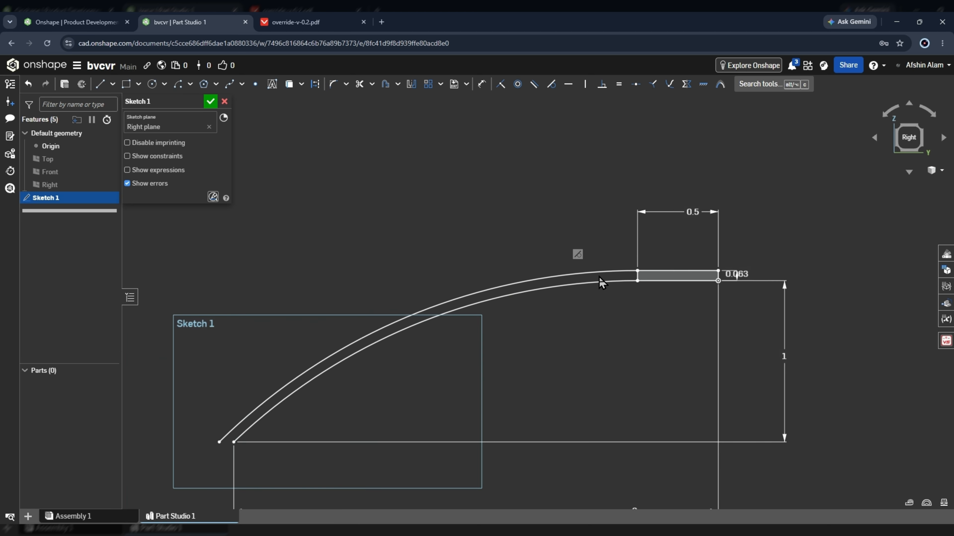
scroll(498, 257, up, 5)
scroll(491, 266, down, 5)
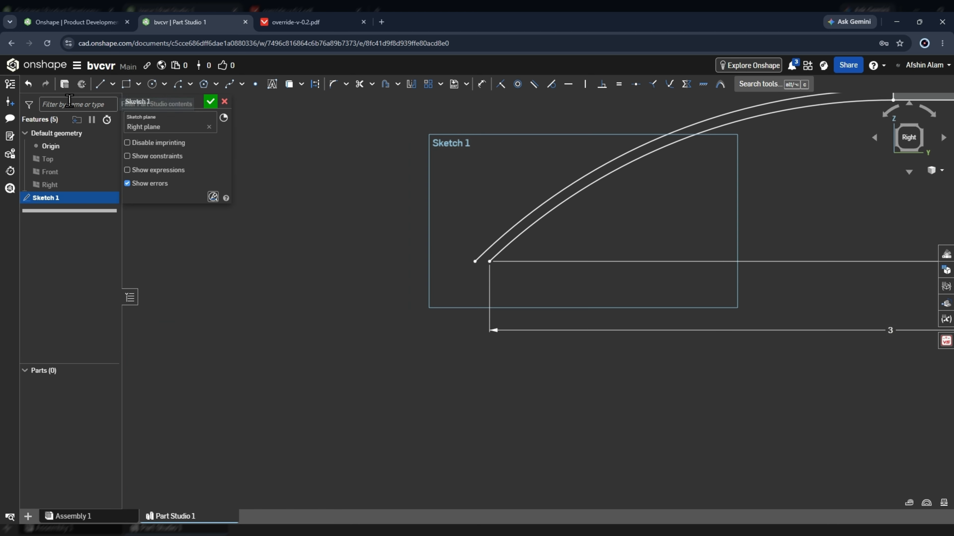
click(100, 84)
scroll(506, 275, up, 5)
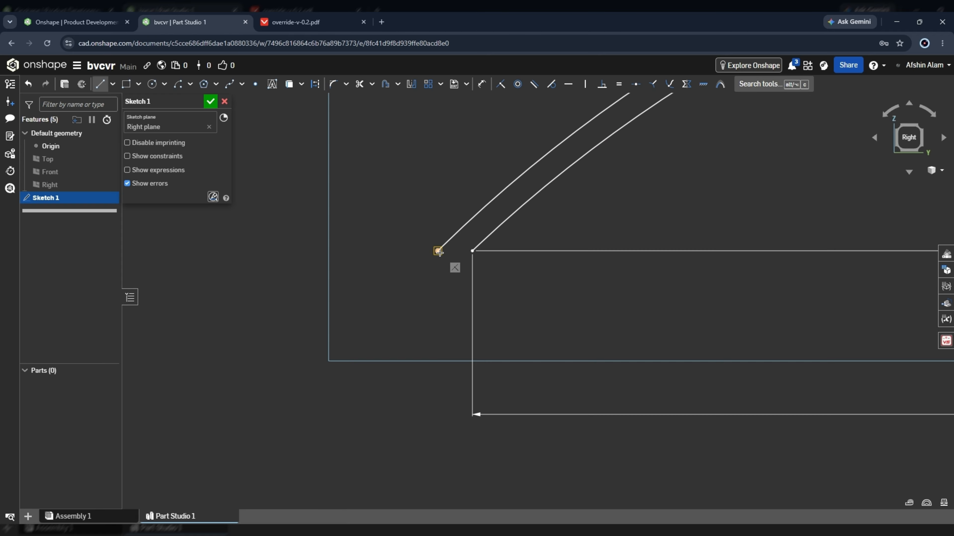
click(461, 259)
click(481, 260)
key(Escape)
scroll(570, 185, down, 5)
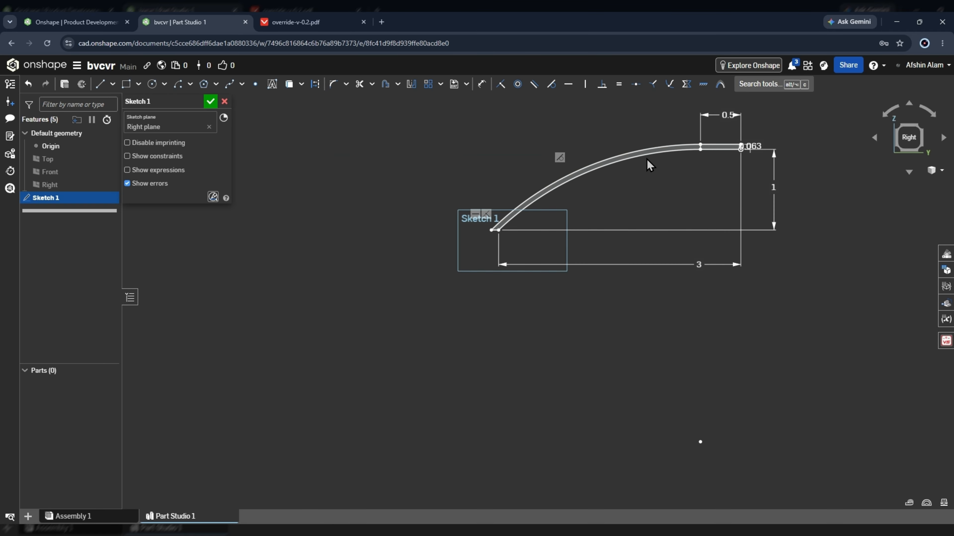
scroll(661, 158, up, 3)
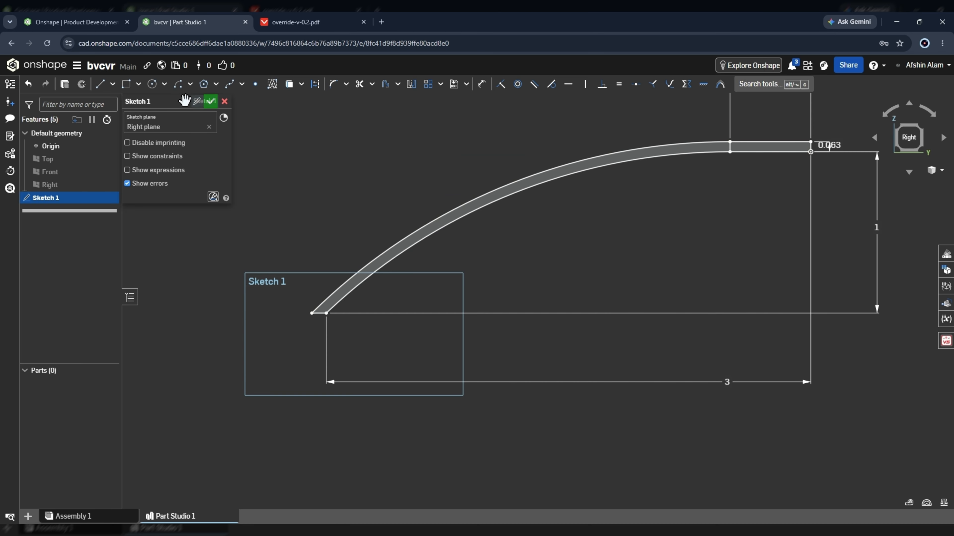
click(210, 101)
Set up a new solid Blind extrude of the curved and flat regions of Sketch 1 with a 4 in depth
scroll(353, 261, down, 2)
key(shift+e)
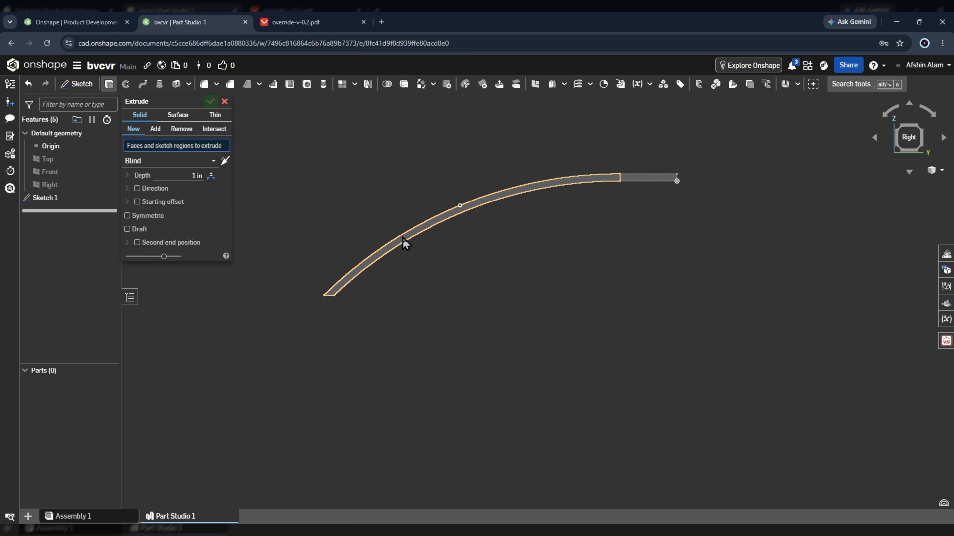
scroll(446, 212, up, 3)
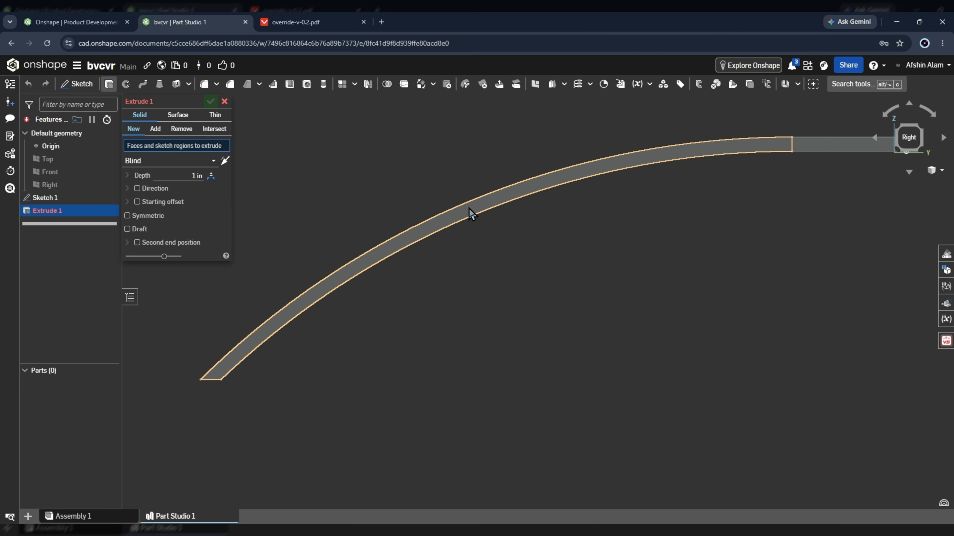
click(453, 209)
scroll(267, 240, down, 2)
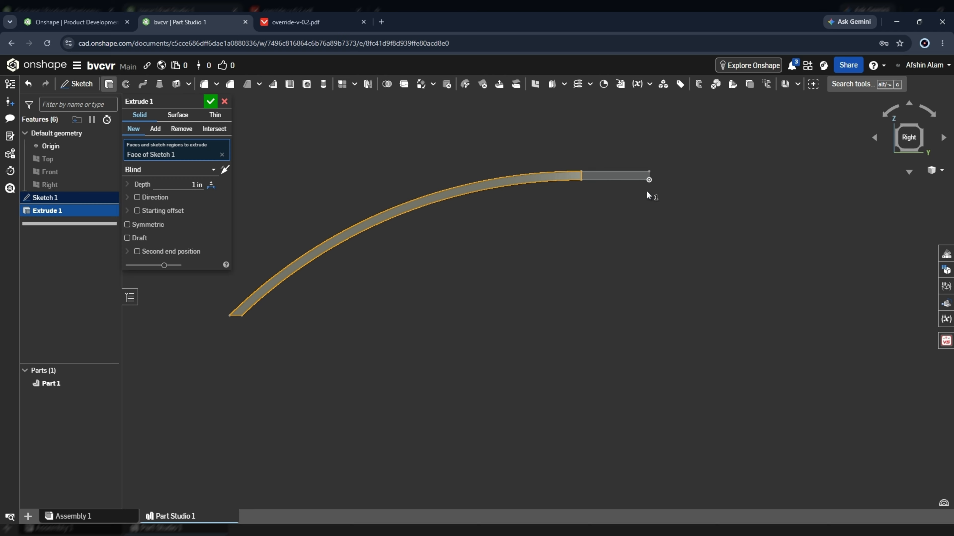
scroll(617, 176, up, 1)
click(617, 175)
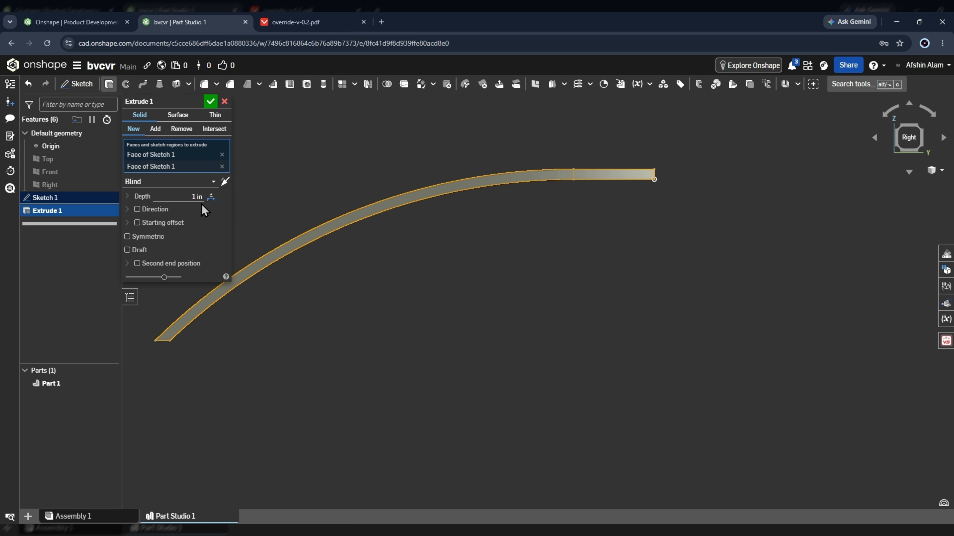
click(197, 197)
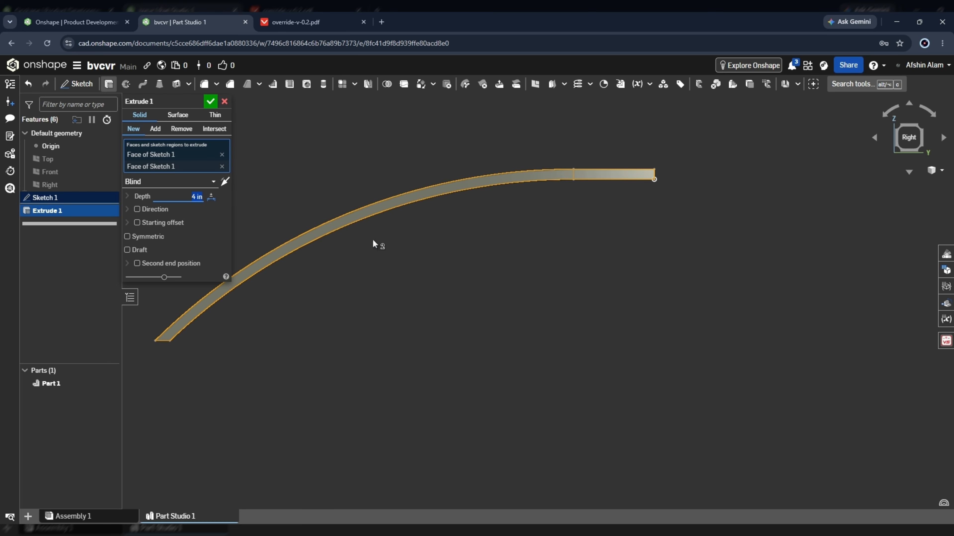
Consult the pin specifications drawing in override-v-0.2.pdf, then return to the Onshape part studio
click(283, 13)
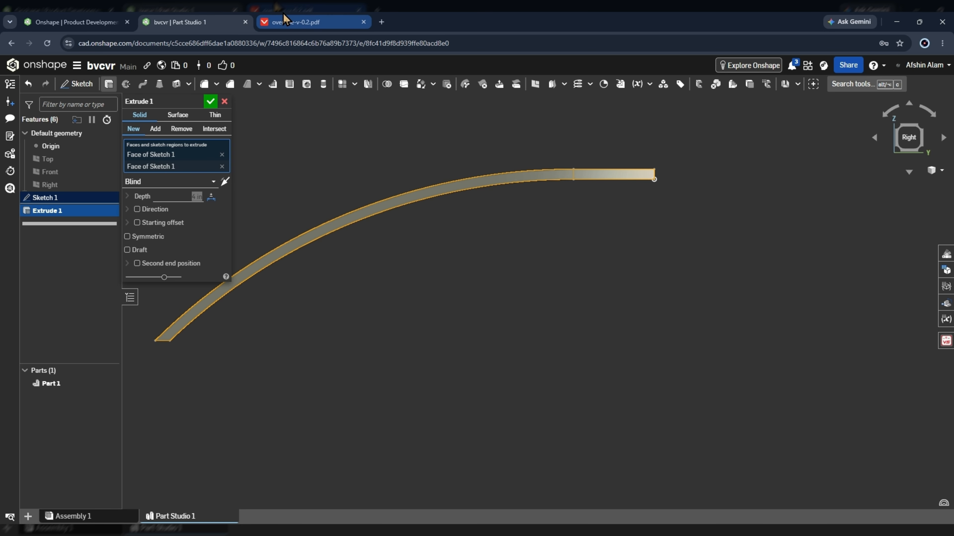
scroll(441, 250, up, 2)
scroll(476, 251, down, 1)
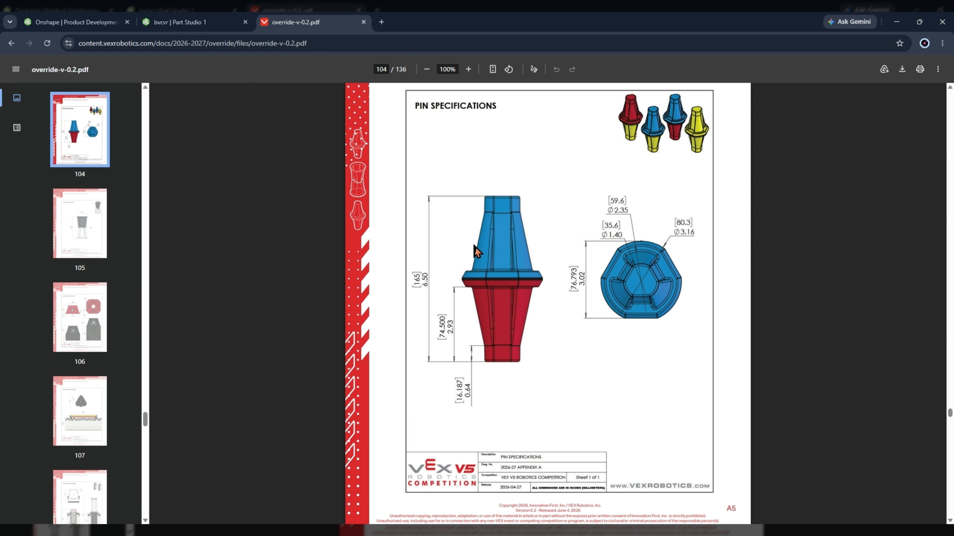
scroll(495, 240, down, 1)
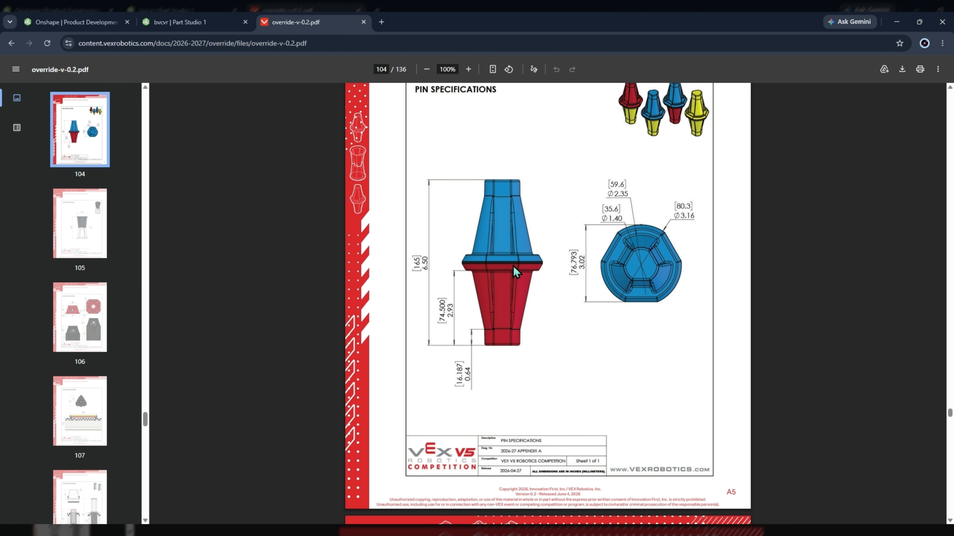
scroll(485, 266, down, 7)
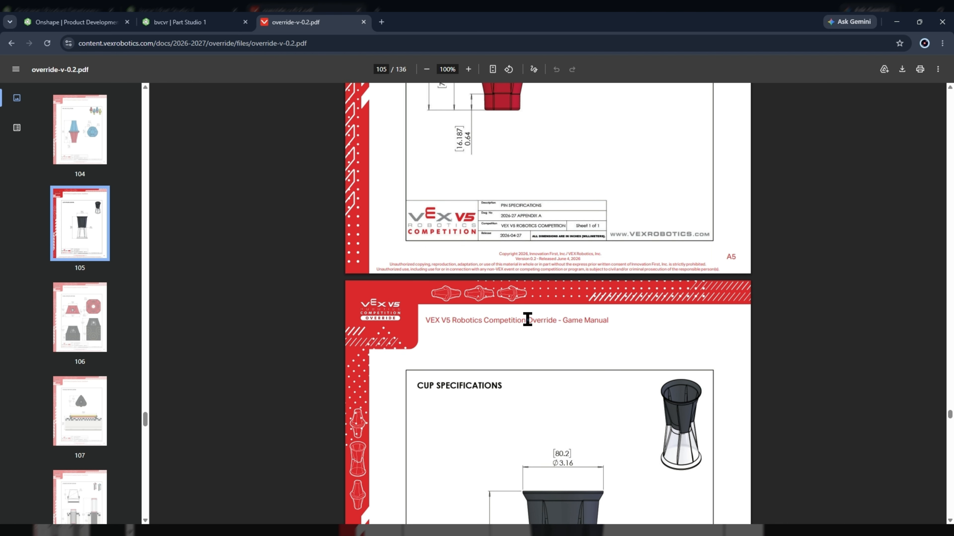
click(151, 20)
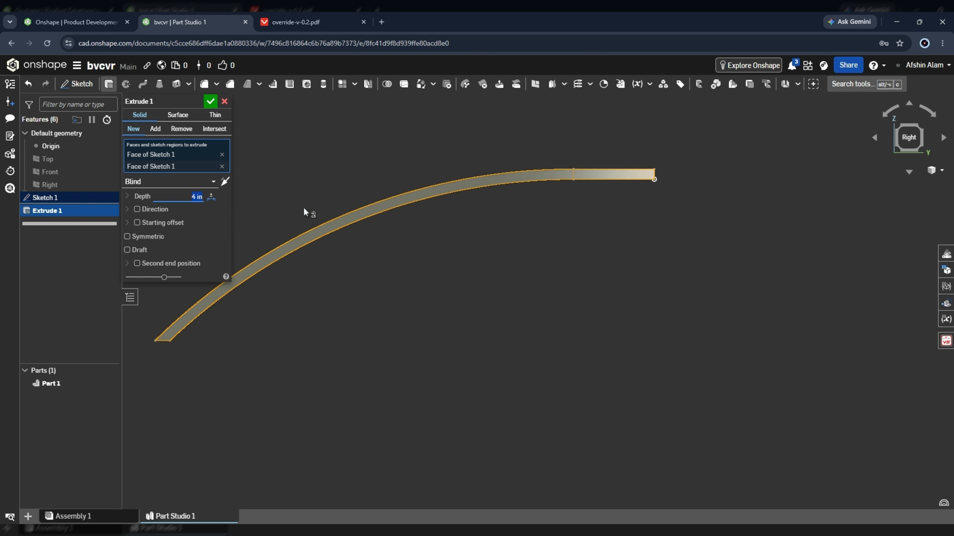
Check the extrude preview in 3D and accept the feature
right_drag(389, 216, 566, 192)
scroll(566, 192, down, 5)
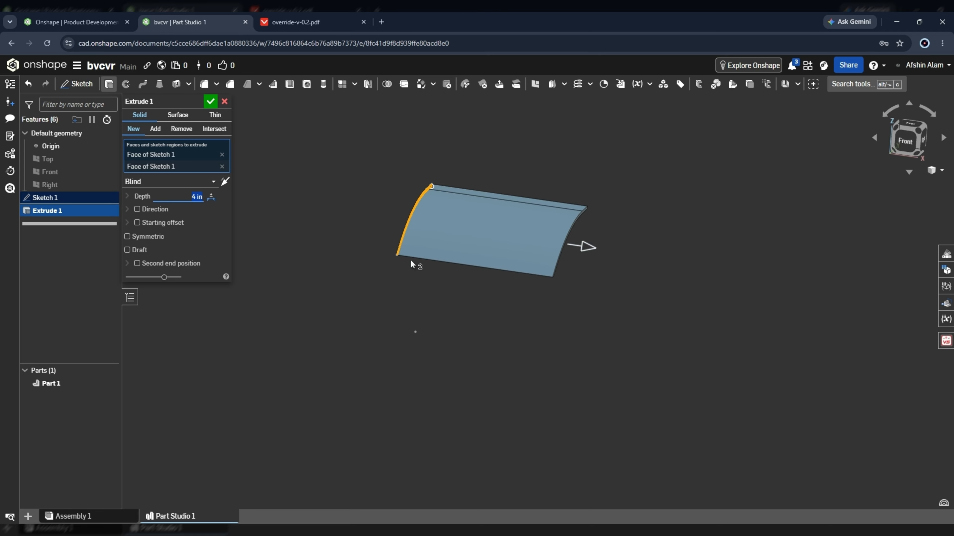
scroll(500, 203, down, 3)
scroll(481, 197, up, 2)
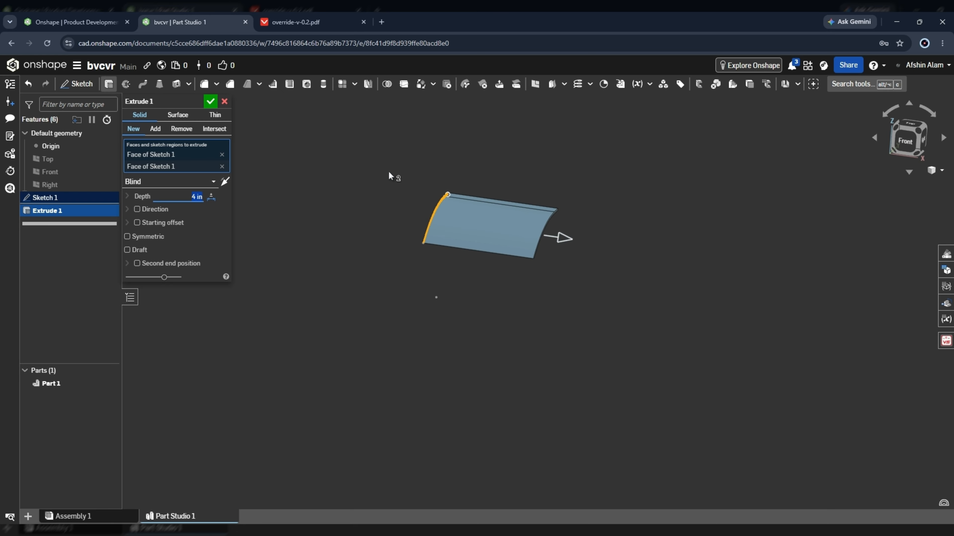
click(209, 101)
Examine the curved plate's side profile and select the outer edge along its lower end
scroll(496, 249, up, 5)
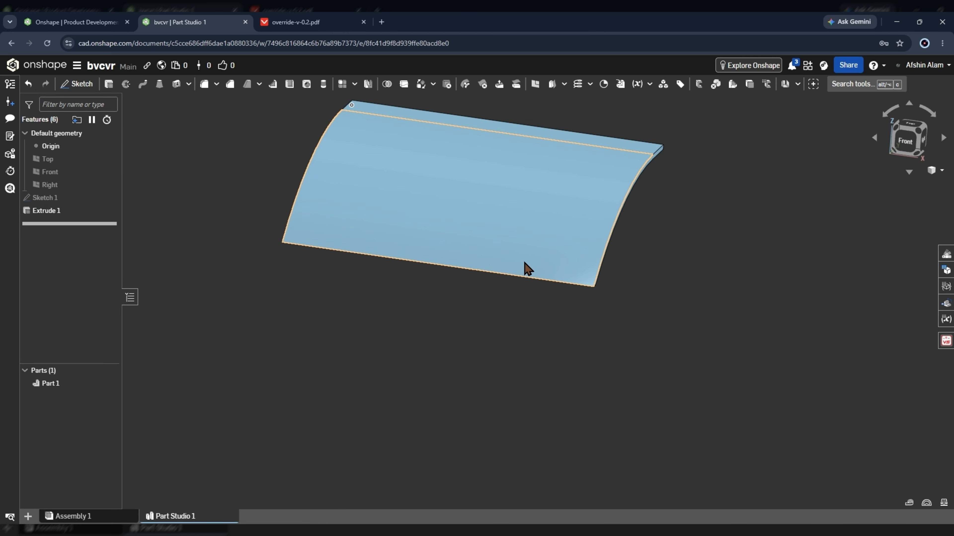
right_drag(619, 285, 564, 256)
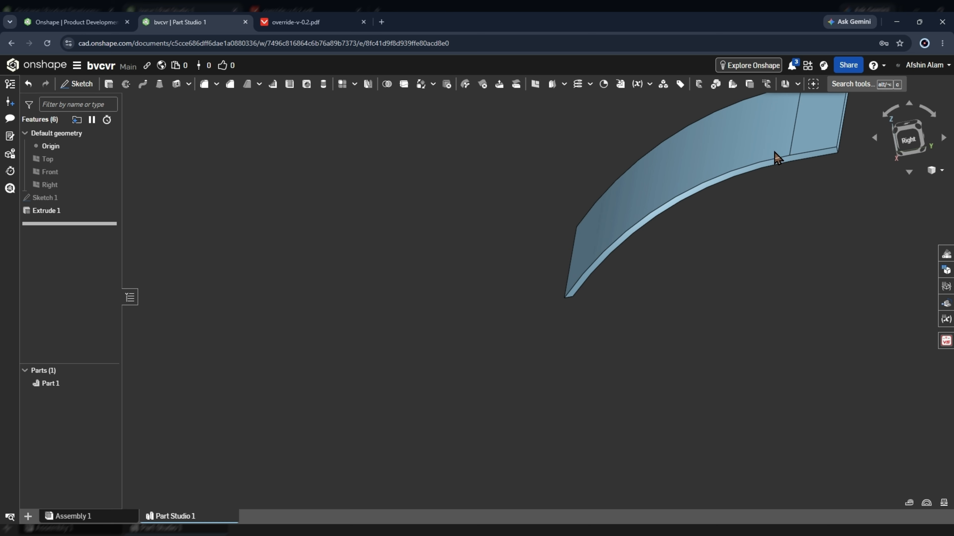
click(909, 139)
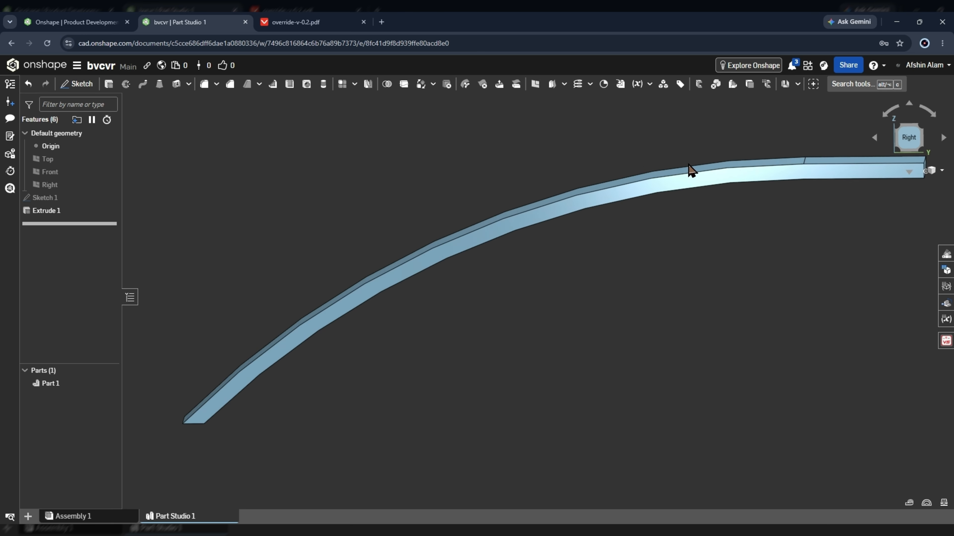
right_drag(567, 209, 417, 259)
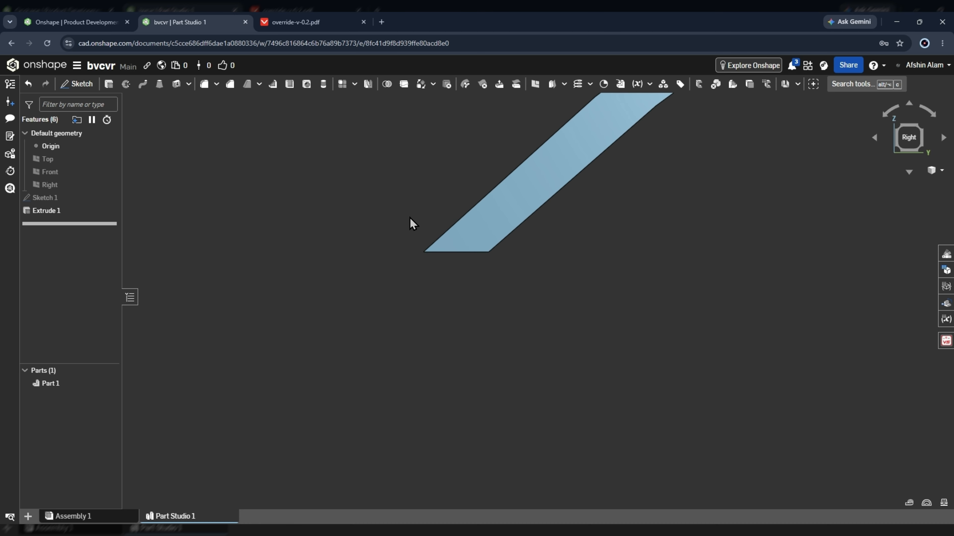
right_drag(436, 245, 482, 243)
click(434, 243)
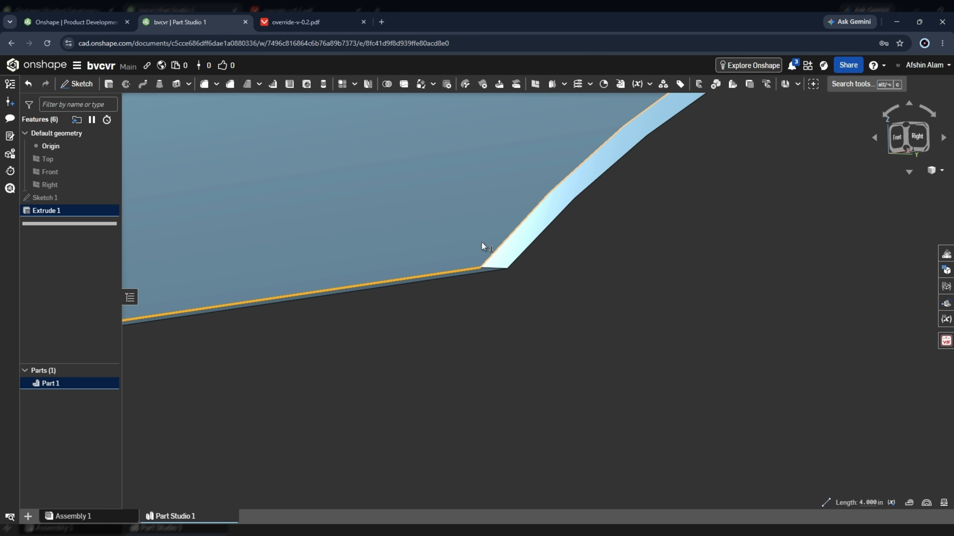
scroll(434, 228, down, 5)
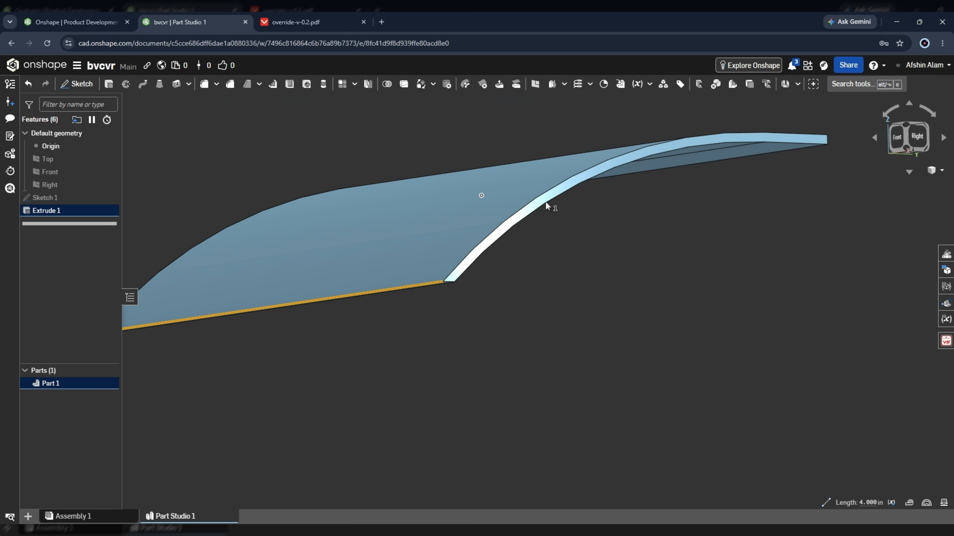
click(586, 280)
scroll(620, 233, down, 3)
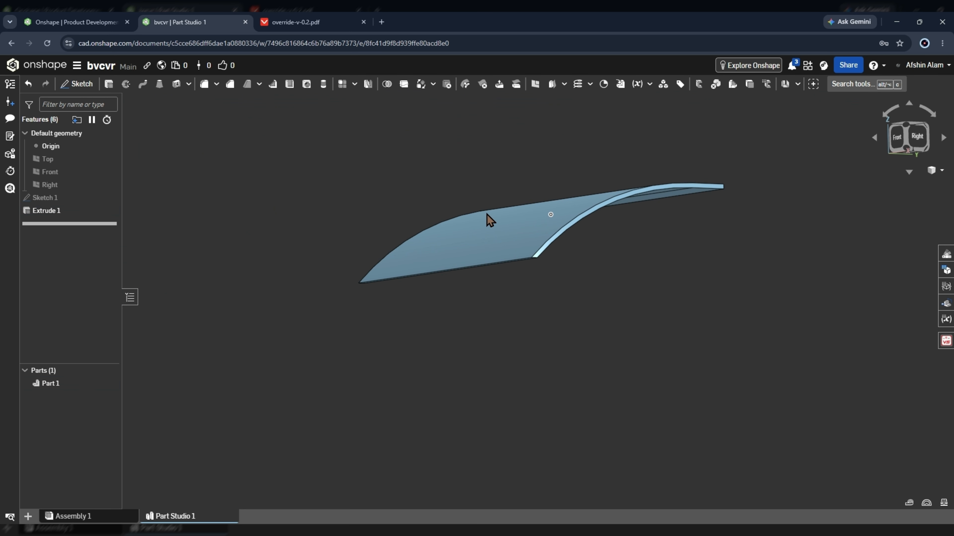
click(230, 84)
scroll(542, 278, up, 5)
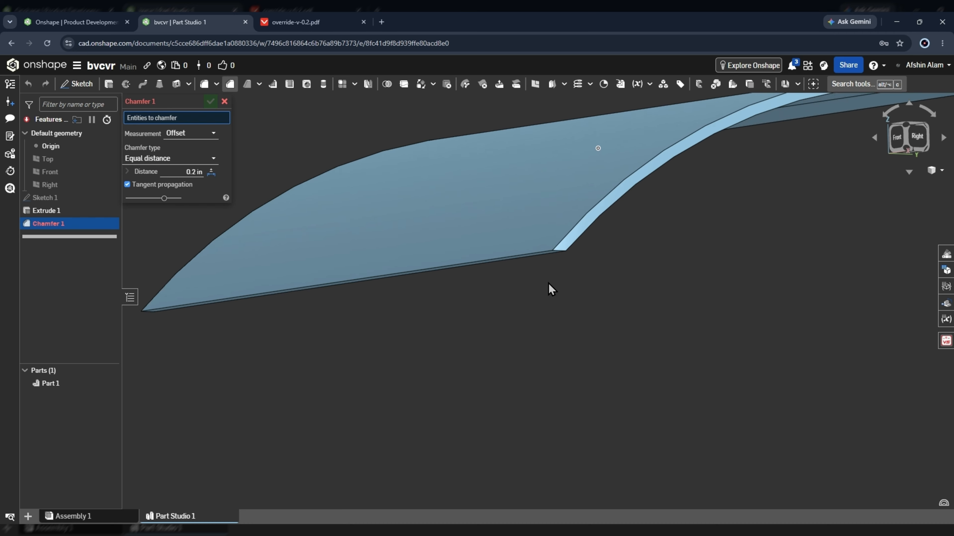
click(523, 249)
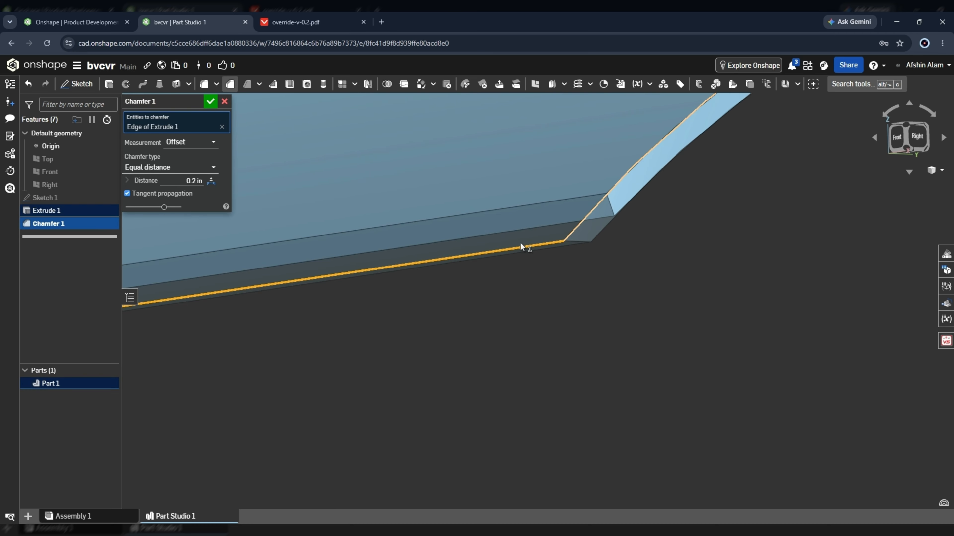
right_drag(577, 195, 542, 191)
scroll(543, 192, down, 10)
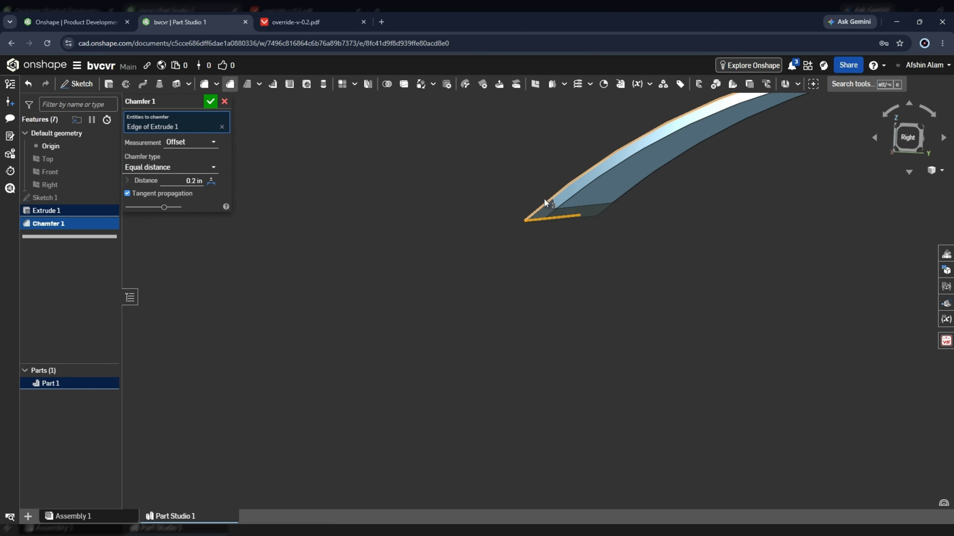
click(170, 181)
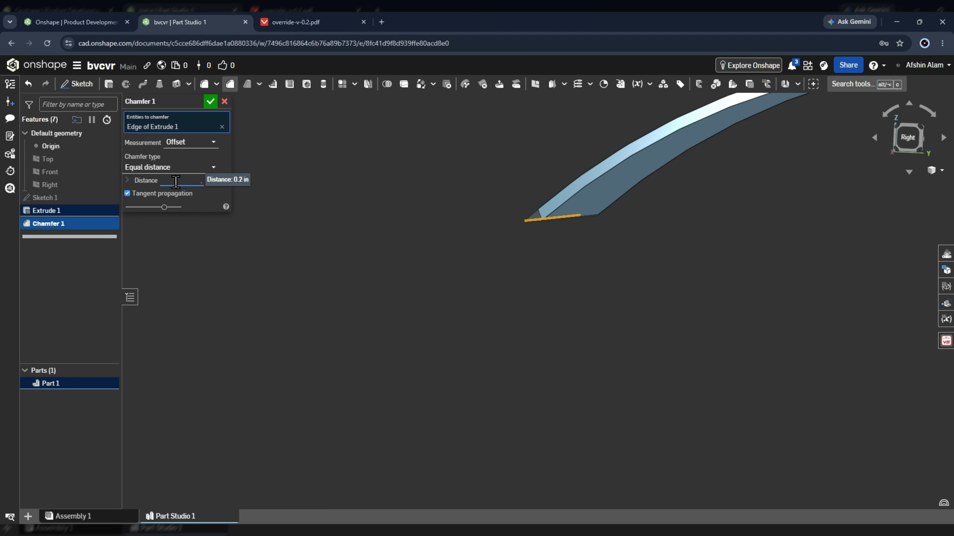
key(Return)
scroll(485, 187, up, 8)
right_drag(662, 263, 623, 244)
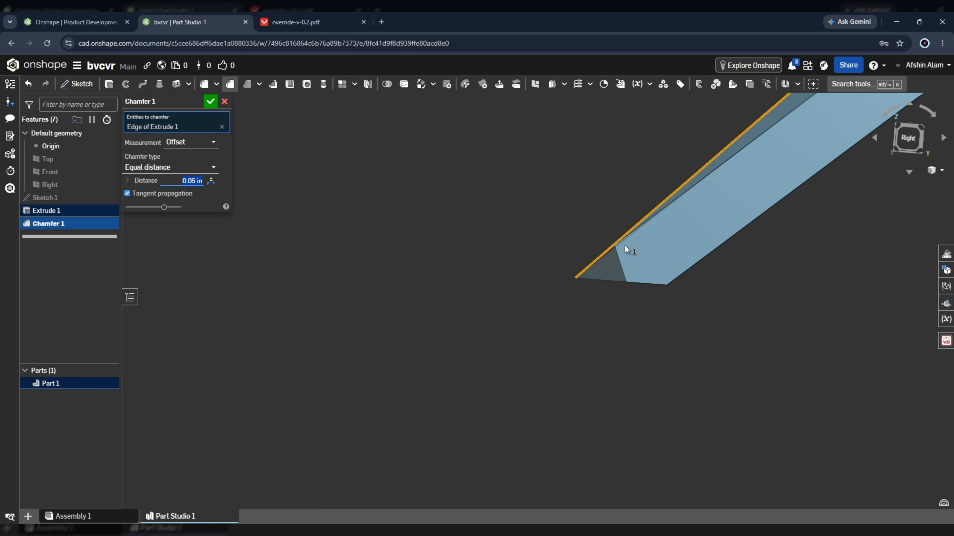
click(171, 194)
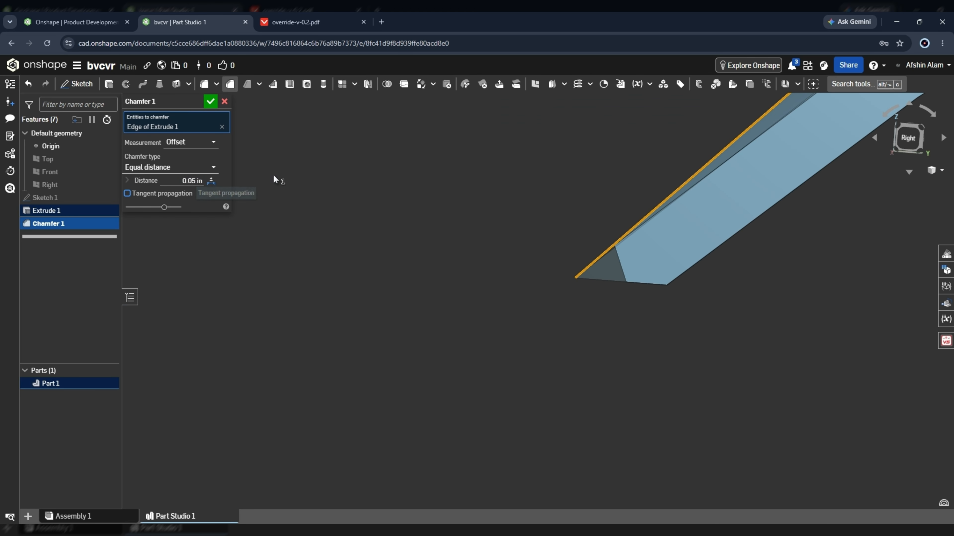
click(225, 101)
Set up a 0.063 in radius fillet on the outer edge along the curved plate's lower end
click(205, 85)
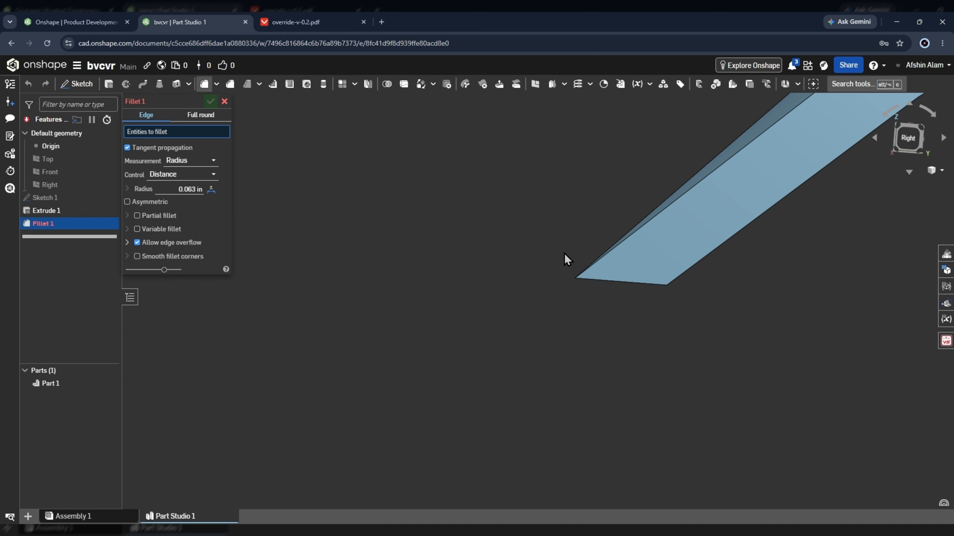
scroll(578, 276, up, 3)
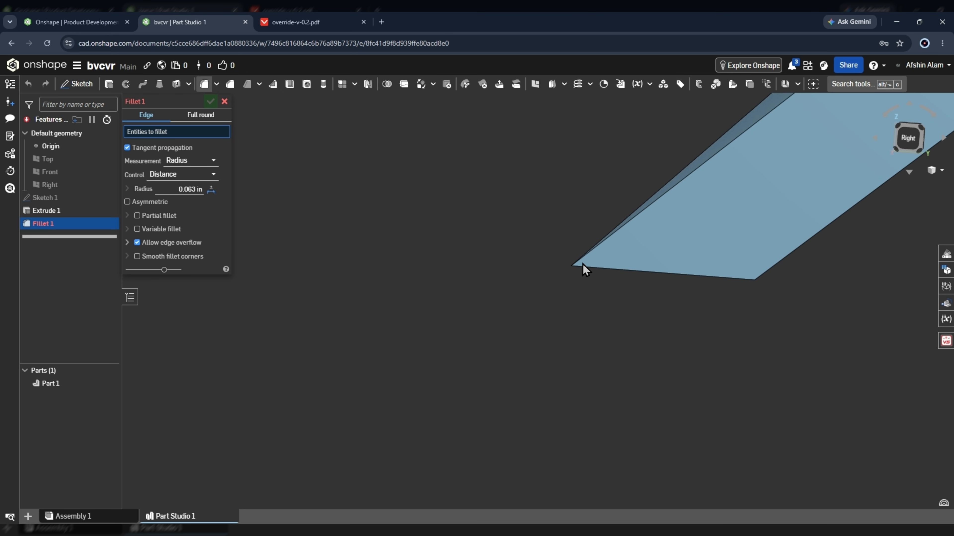
right_drag(573, 258, 606, 262)
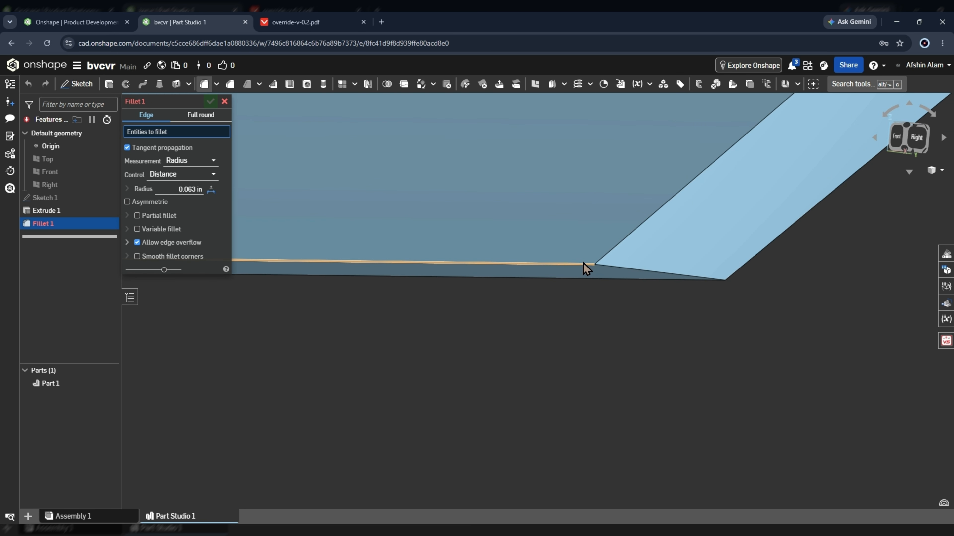
click(585, 264)
scroll(482, 236, down, 5)
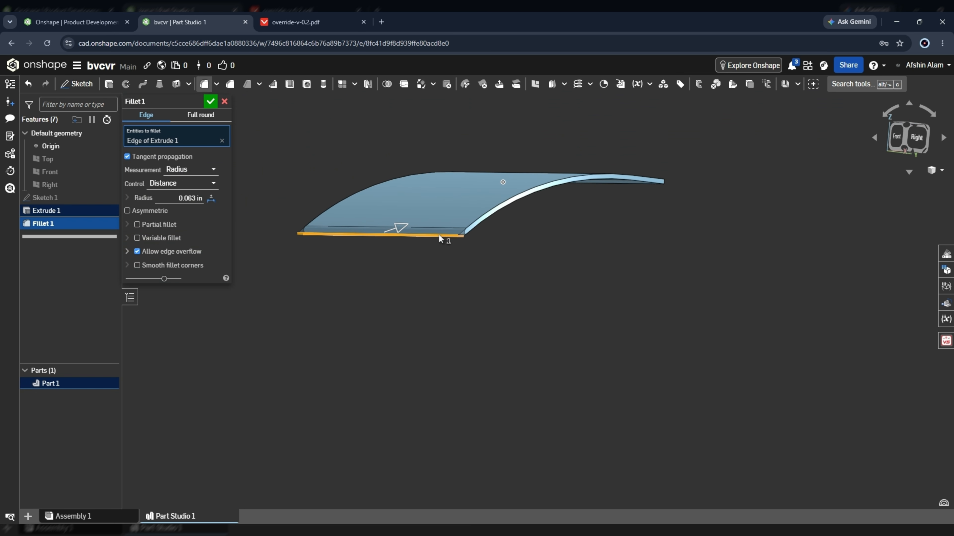
Try adding the upper and lower edges of the plate's flat end to the fillet selection
scroll(570, 189, up, 2)
scroll(628, 189, up, 4)
mouse_move(629, 193)
right_down()
mouse_move(625, 212)
mouse_move(745, 206)
mouse_move(681, 187)
mouse_move(699, 200)
mouse_move(629, 184)
right_up()
scroll(624, 212, up, 2)
click(699, 204)
scroll(678, 204, up, 3)
click(677, 205)
scroll(691, 200, down, 3)
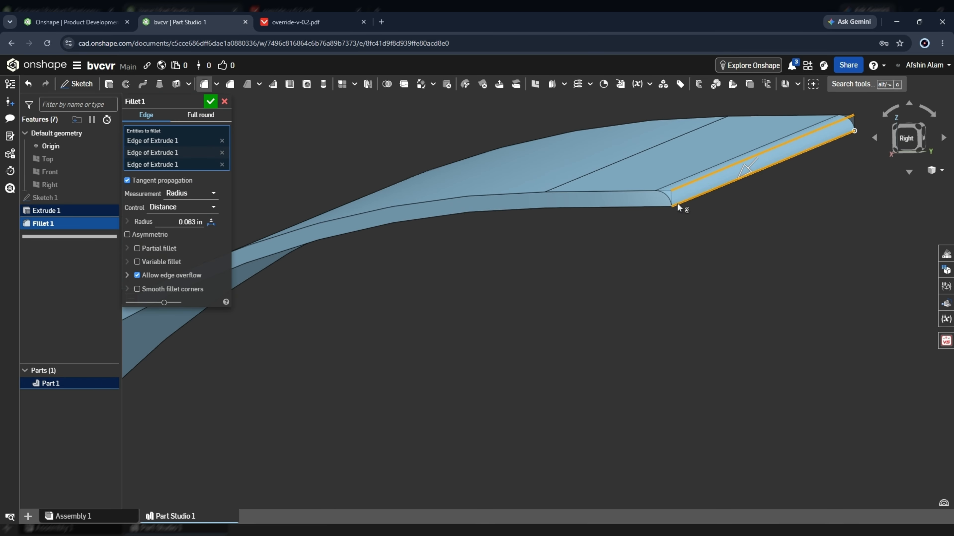
right_drag(691, 200, 727, 220)
scroll(642, 204, up, 4)
scroll(688, 221, down, 5)
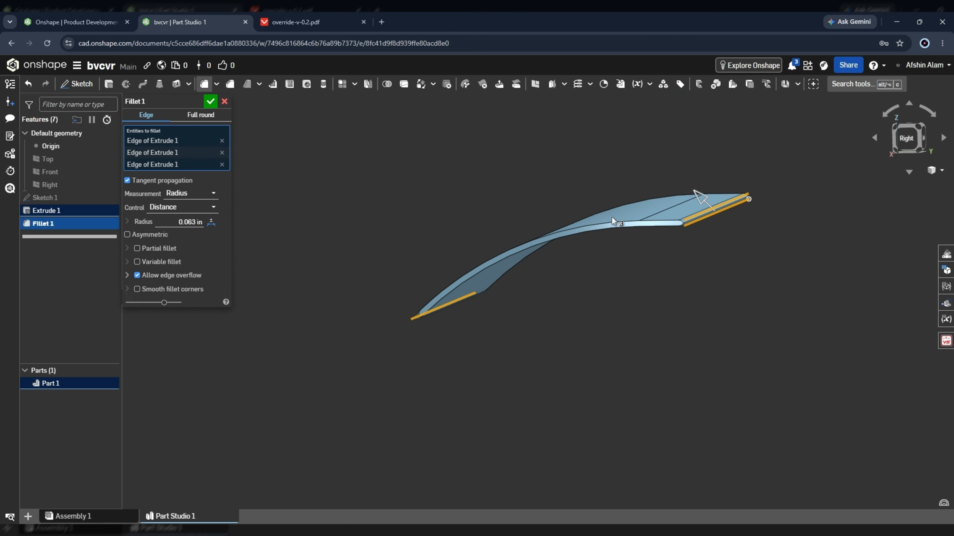
click(221, 153)
click(222, 153)
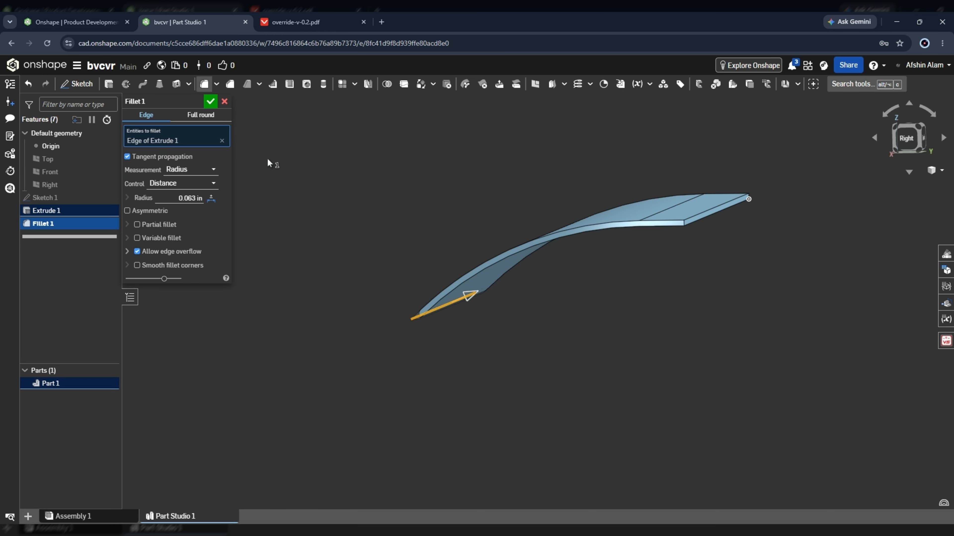
Check the rounded lower end in the side profile and accept the fillet
scroll(420, 313, up, 3)
right_drag(420, 313, 415, 366)
scroll(413, 367, up, 3)
right_drag(462, 338, 418, 346)
scroll(419, 348, up, 3)
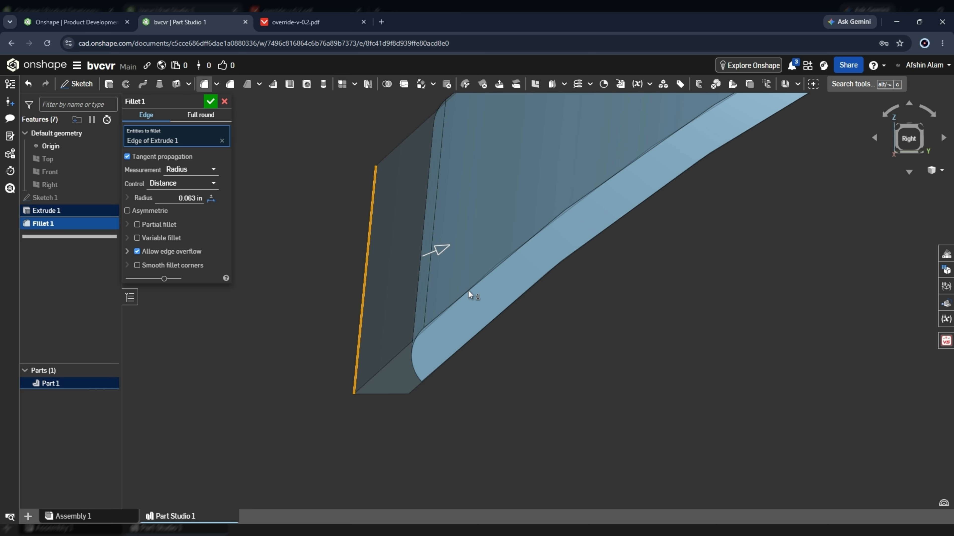
click(915, 140)
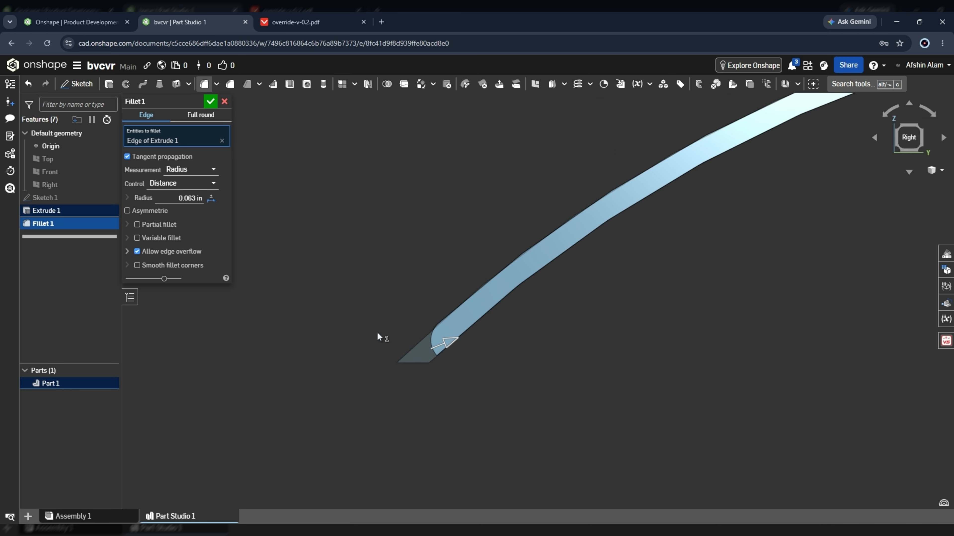
right_drag(315, 372, 409, 353)
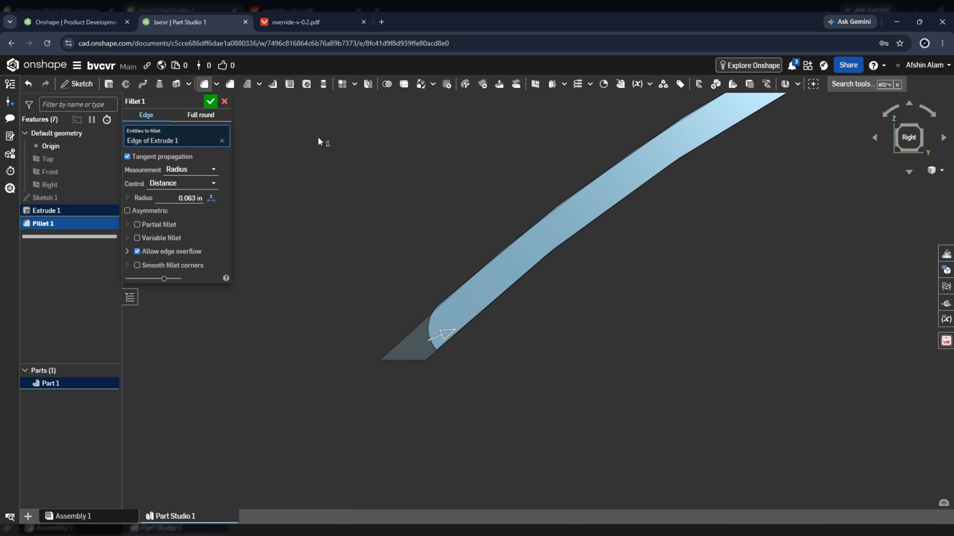
click(213, 105)
Start a new sketch on the top face of the flat end section, viewed from the top
right_drag(419, 319, 552, 330)
scroll(327, 233, up, 3)
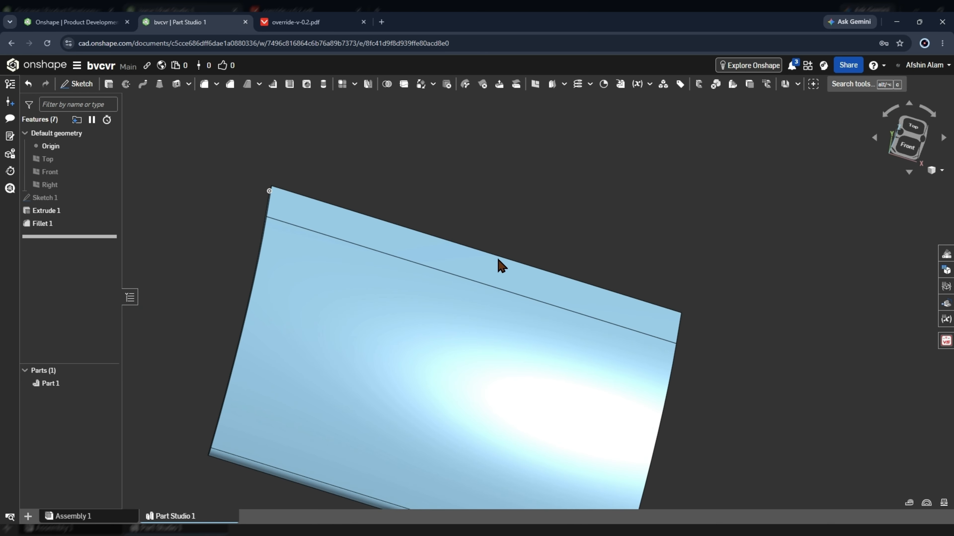
click(913, 127)
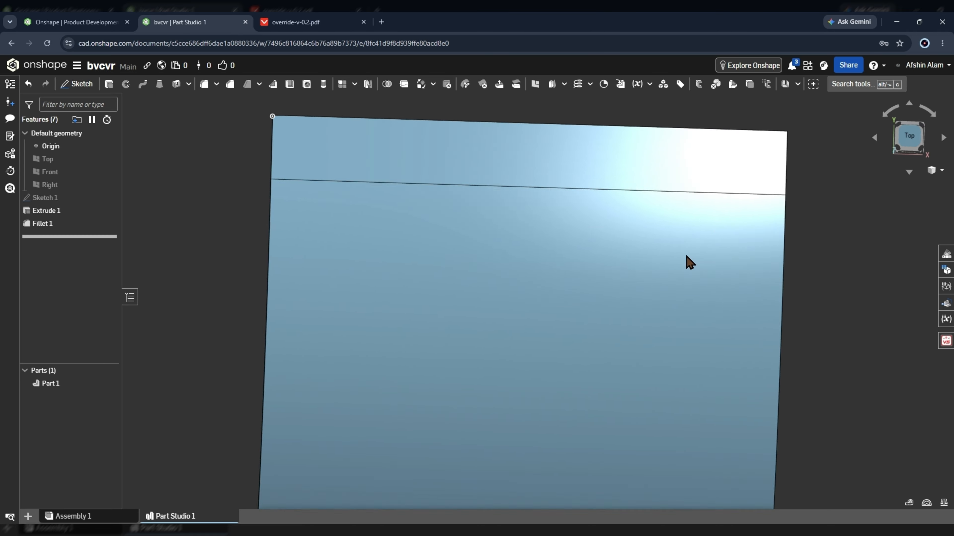
key(s)
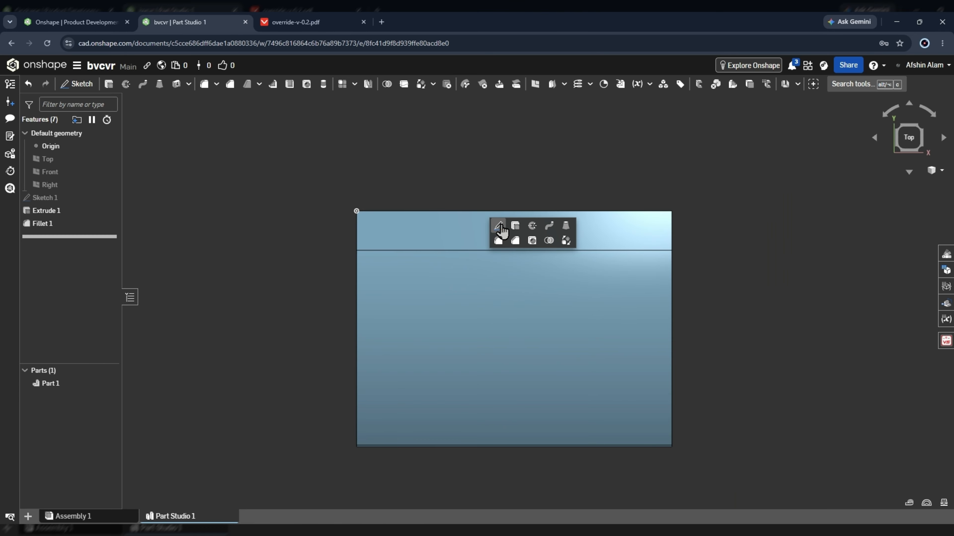
click(499, 225)
click(152, 85)
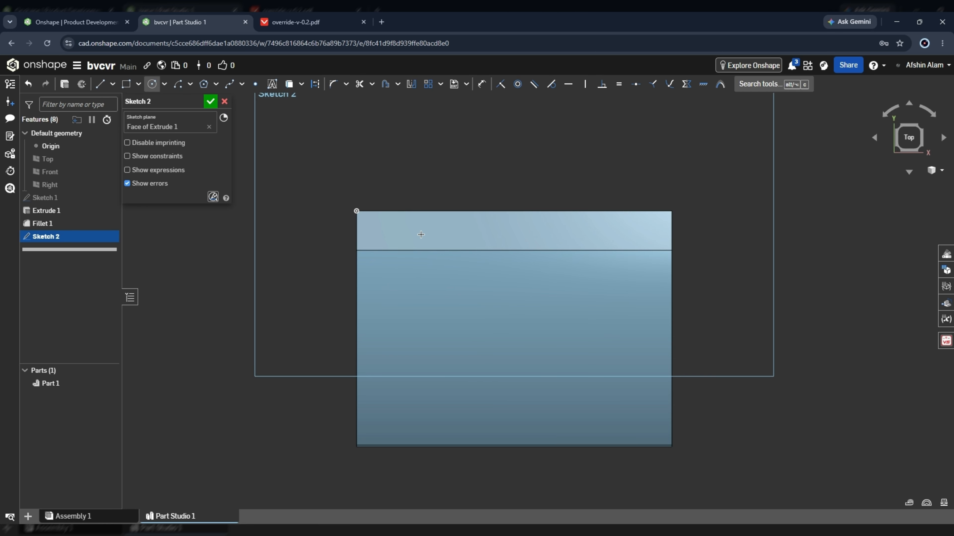
scroll(419, 231, up, 3)
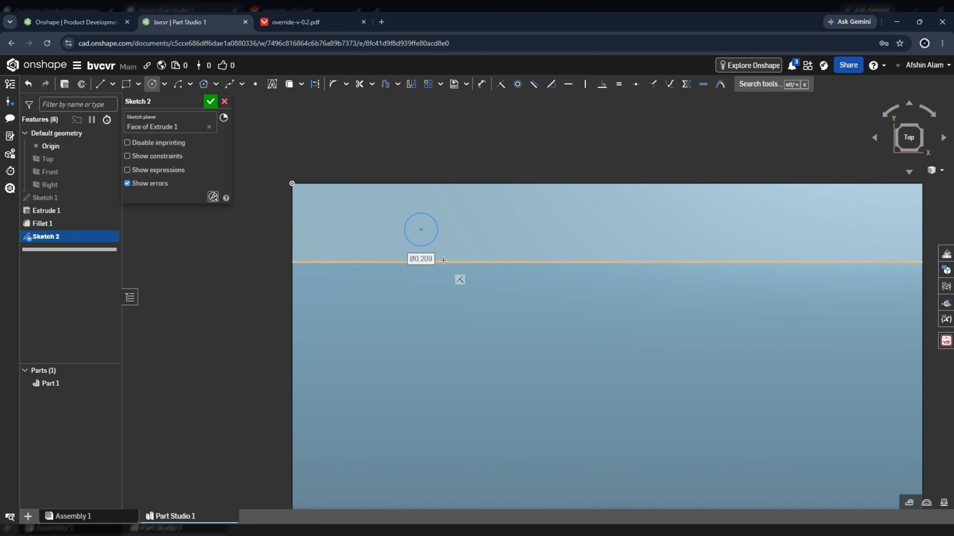
key(Escape)
Place a sketch point at the centre of the flat section, aligned with the midpoints of its side and end edges
click(256, 84)
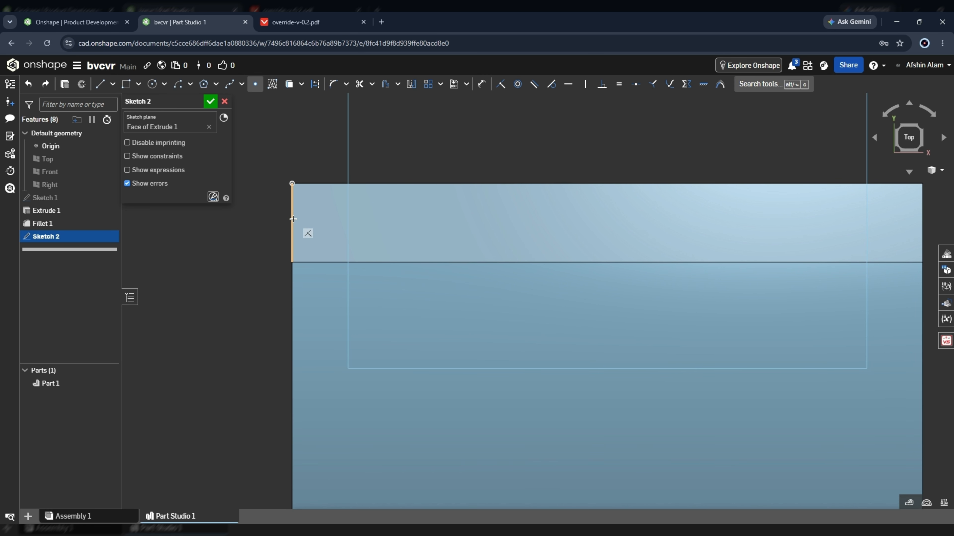
click(606, 223)
key(Escape)
scroll(601, 233, down, 2)
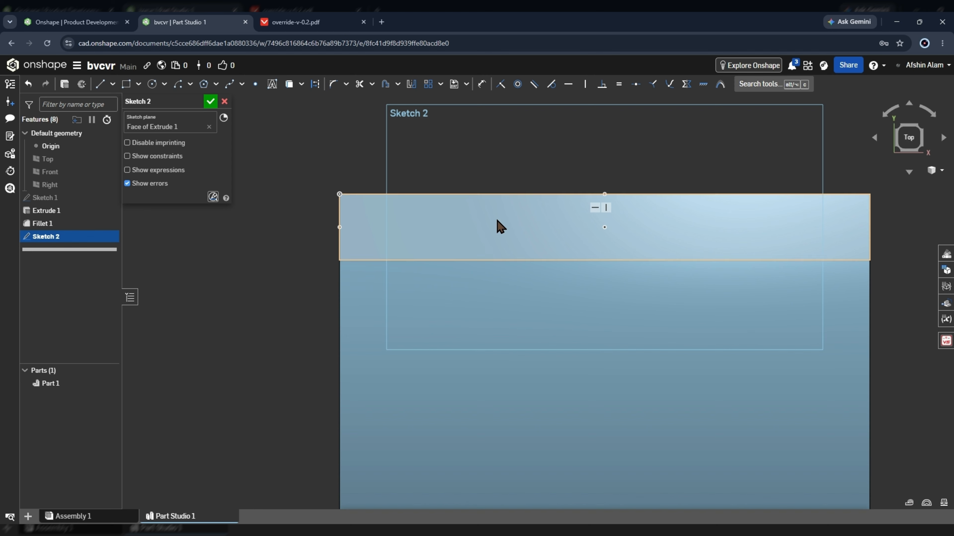
scroll(528, 243, down, 2)
scroll(592, 245, up, 2)
Add two more sketch points level with the centre point, one on each side of it
key(s)
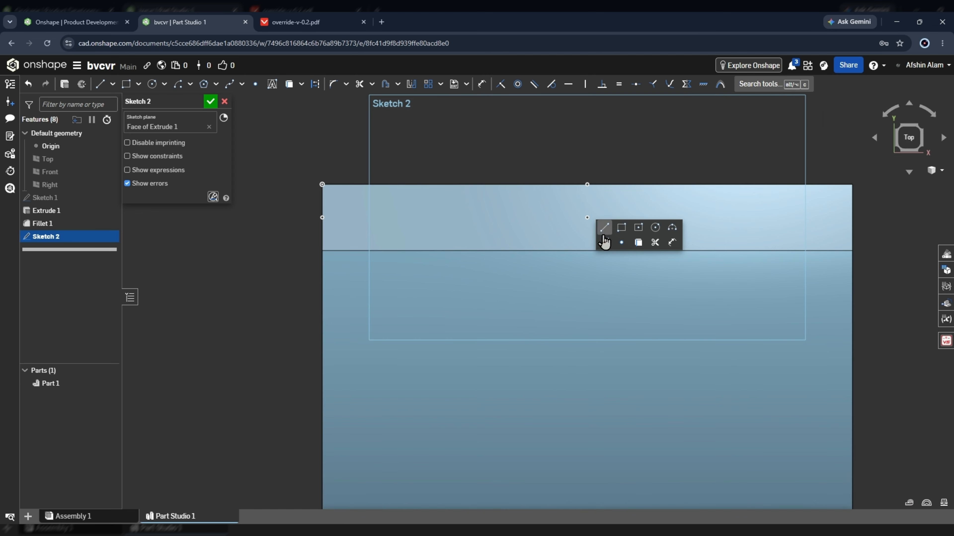
click(621, 243)
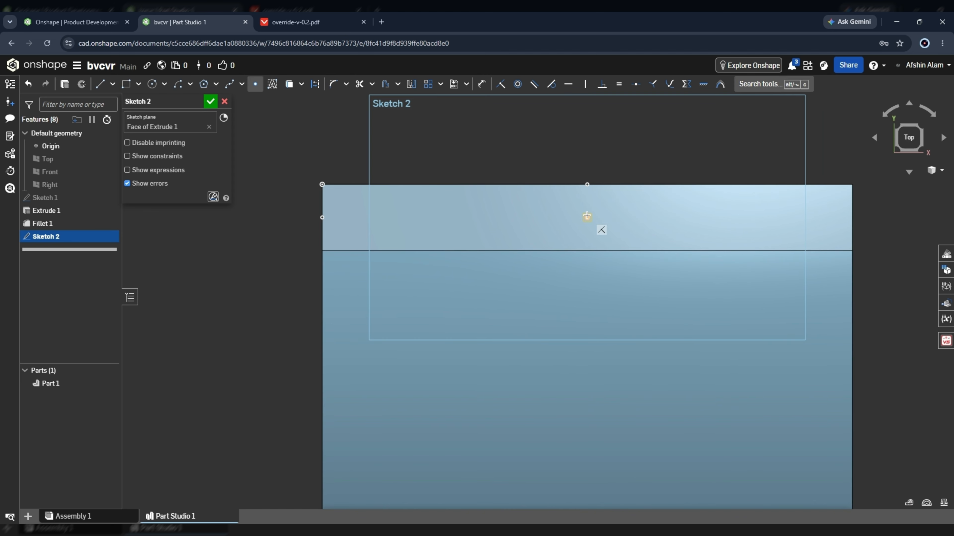
click(453, 217)
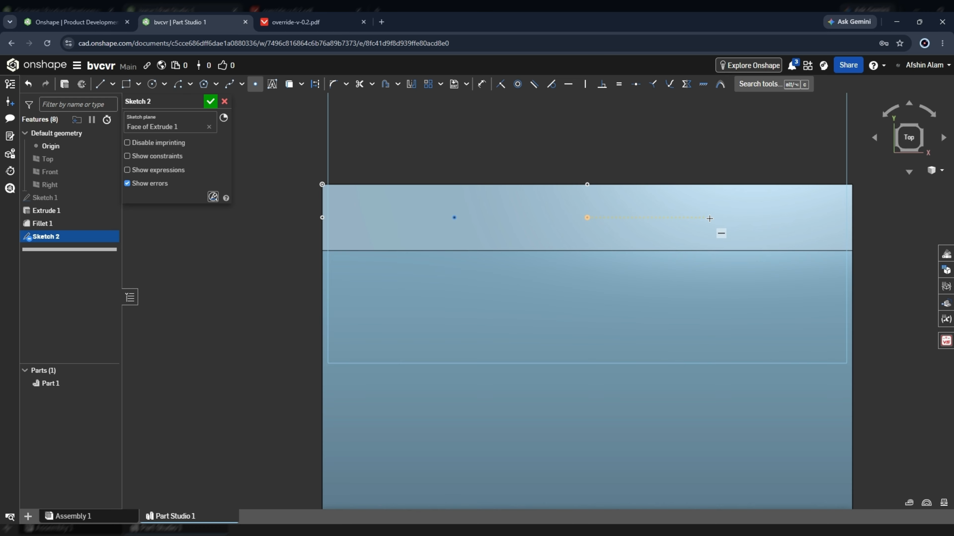
scroll(423, 228, up, 2)
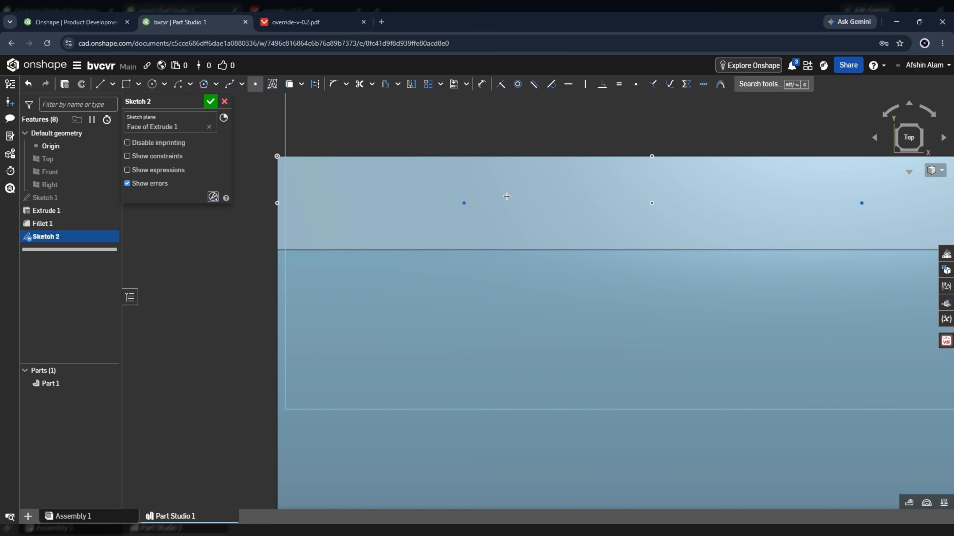
Dimension the left sketch point 1 in from the plate's left side edge
scroll(506, 197, down, 2)
key(u)
click(393, 202)
click(486, 202)
click(468, 150)
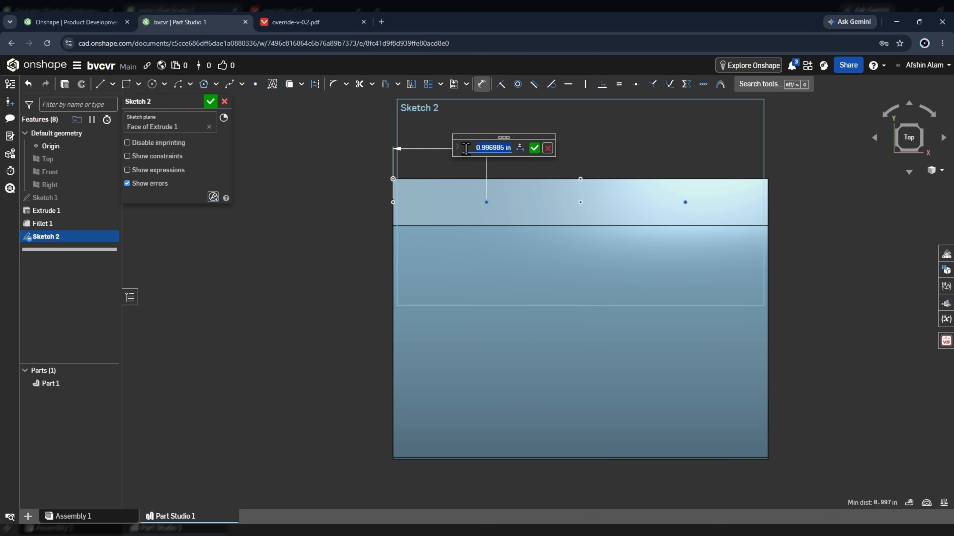
key(Return)
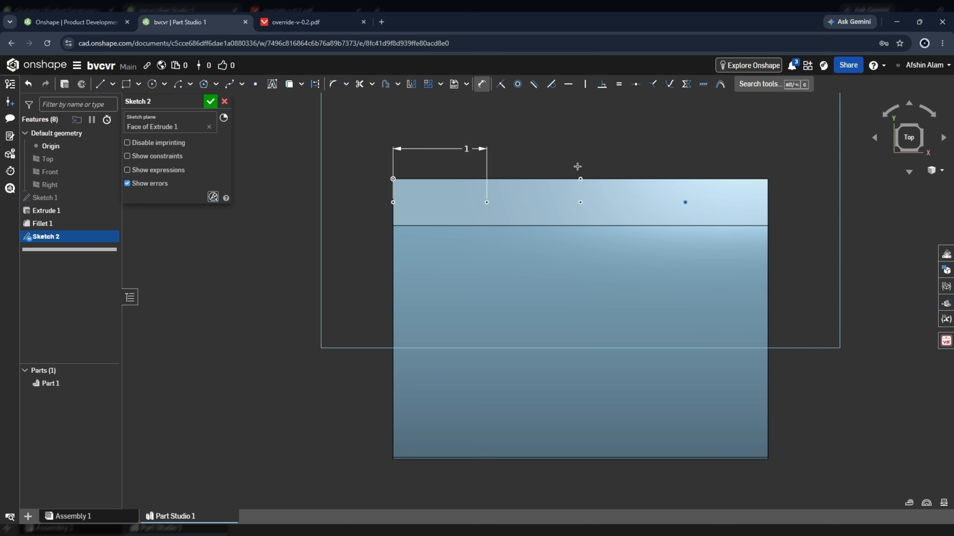
Dimension the right sketch point 1 in from the plate's right side edge and accept the sketch
click(685, 202)
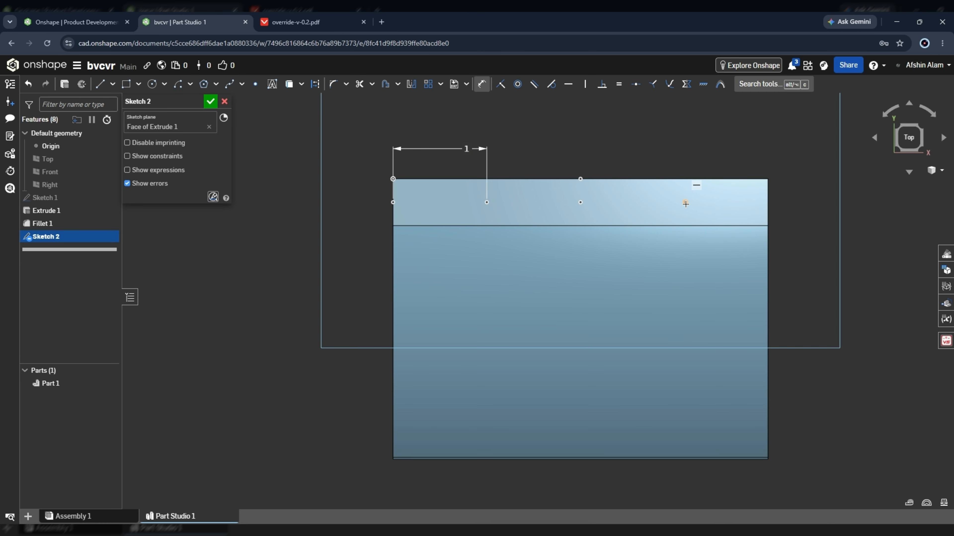
click(766, 196)
click(681, 144)
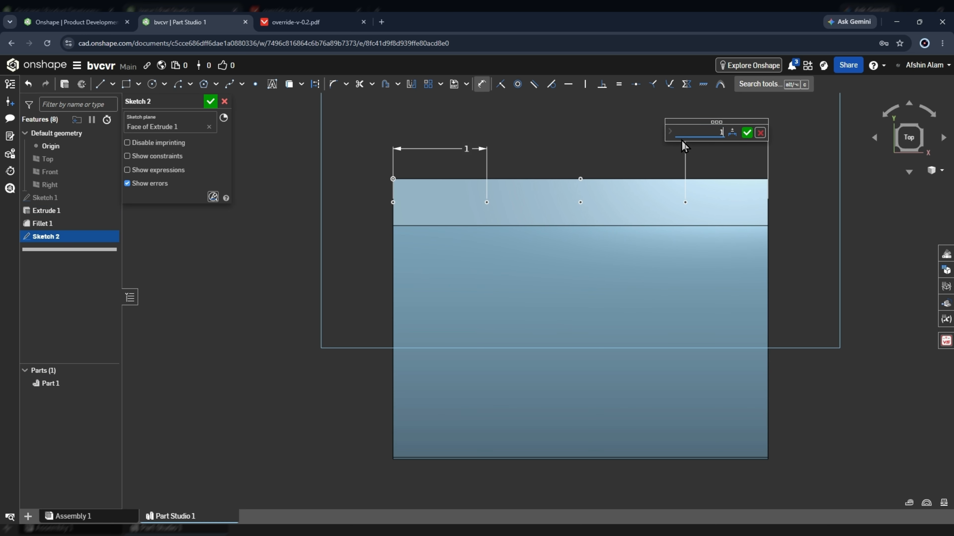
text(1)
key(Return)
click(210, 101)
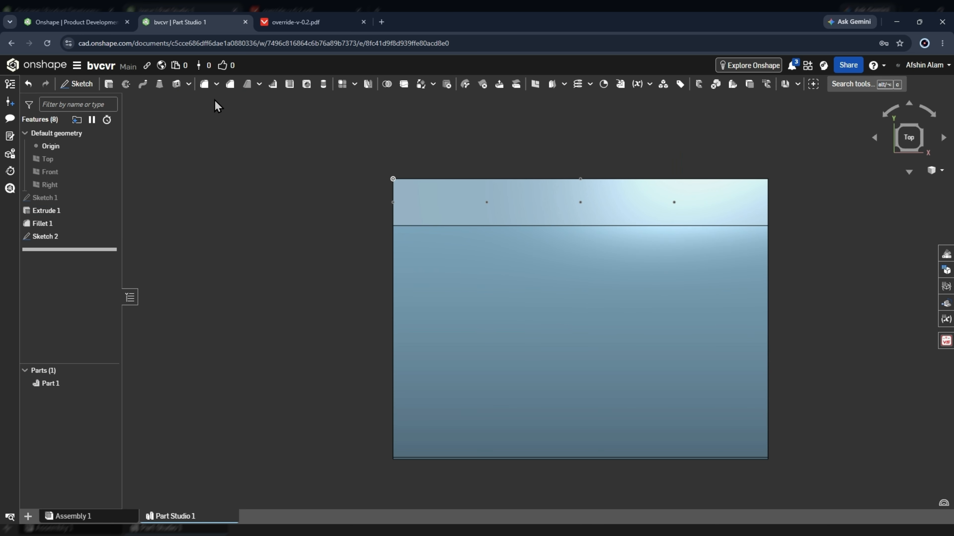
Create simple drilled holes of size #18 (0.1695), blind 0.5 in deep, at the three sketch points on the flat section
click(307, 83)
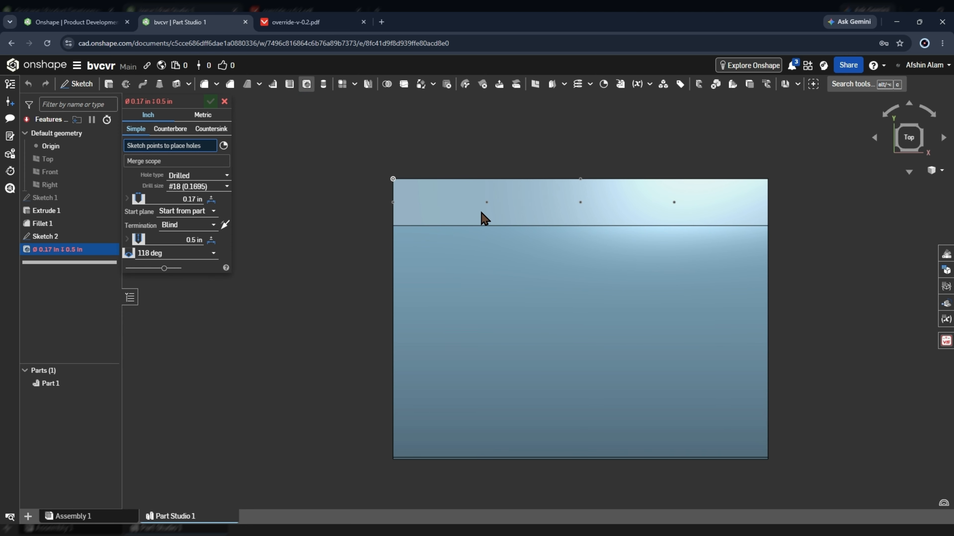
click(486, 202)
click(580, 202)
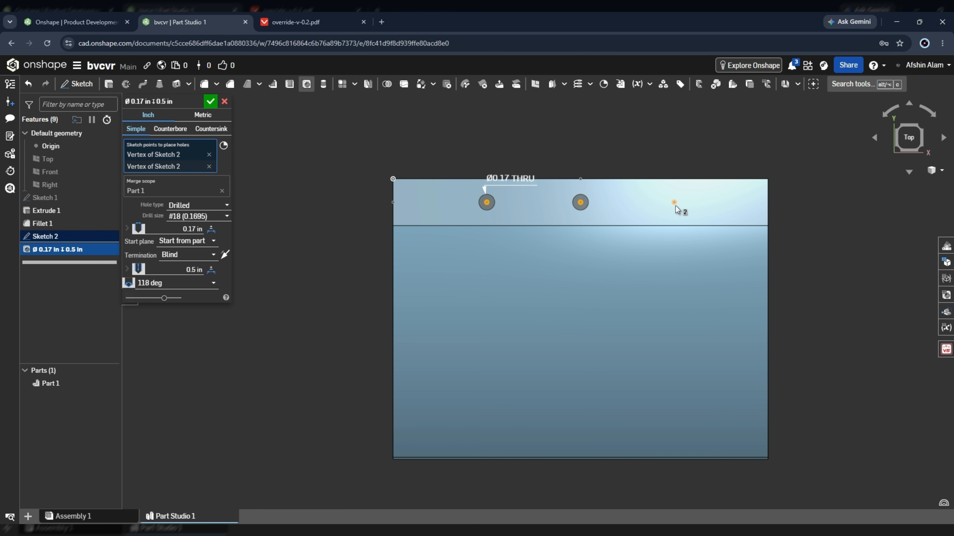
click(675, 203)
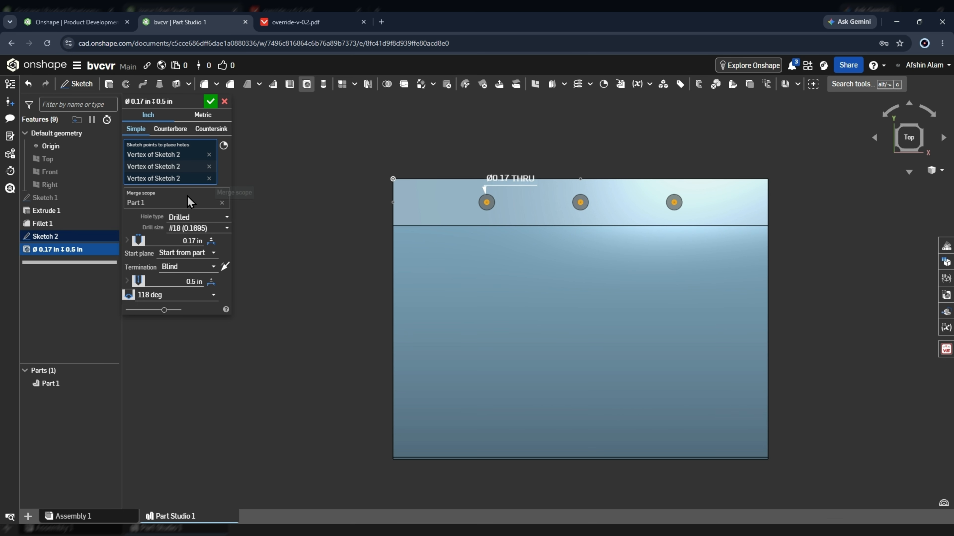
click(221, 232)
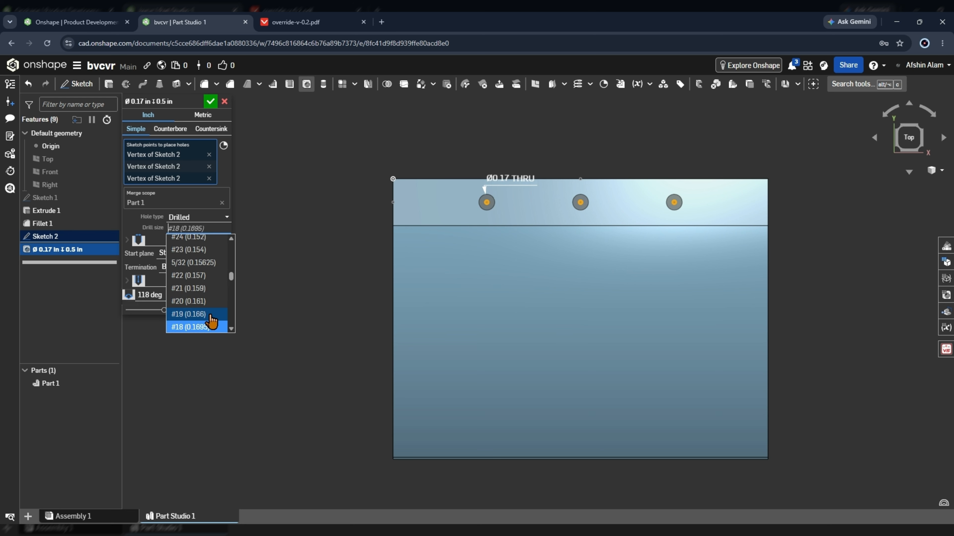
scroll(212, 315, down, 2)
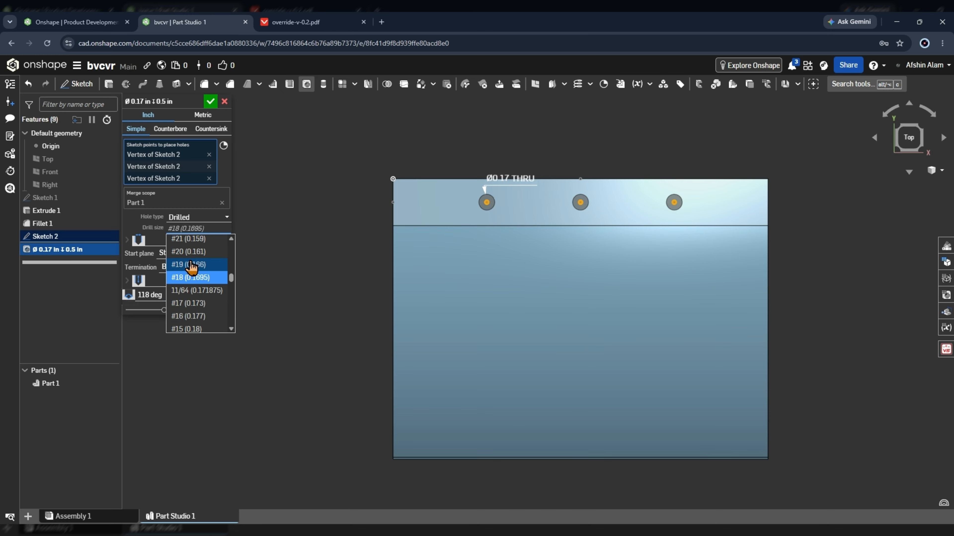
click(207, 279)
click(211, 101)
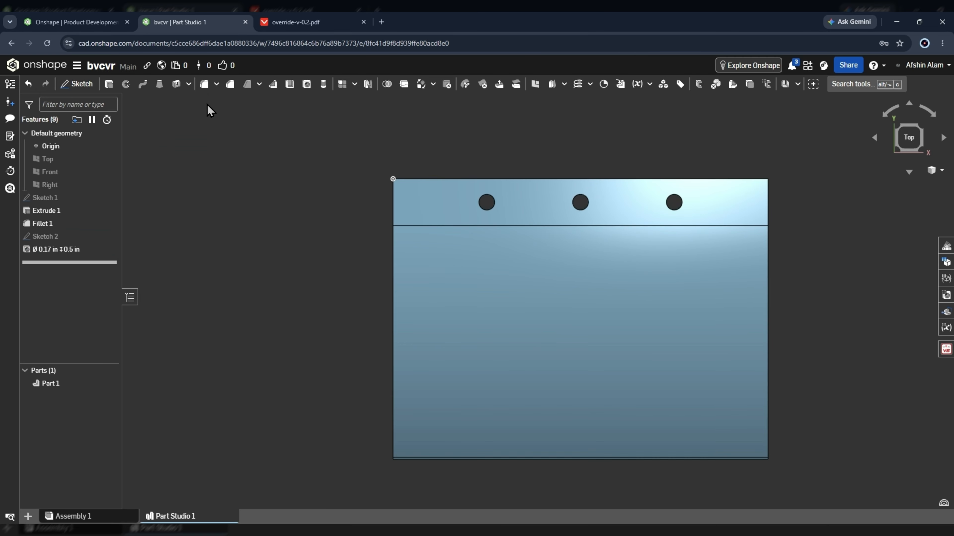
Examine the drilled plate from several angles, including its curved side profile and the row of holes
scroll(268, 226, down, 5)
scroll(334, 206, up, 5)
scroll(391, 233, up, 2)
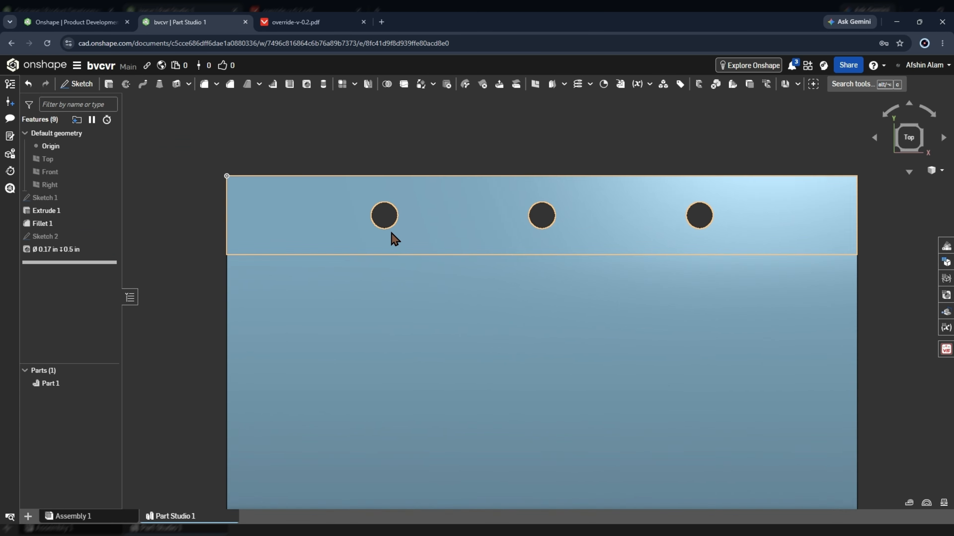
right_drag(391, 233, 466, 217)
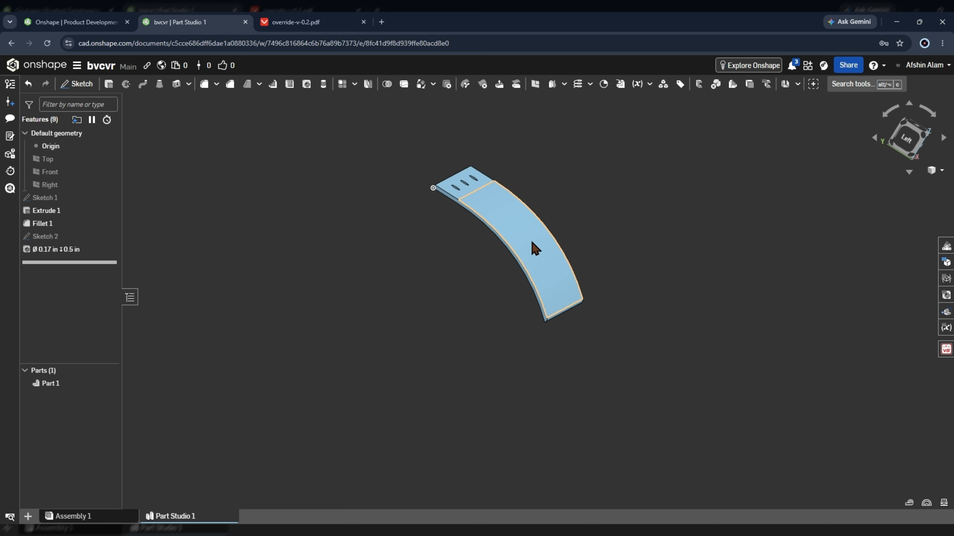
right_drag(537, 249, 543, 321)
key(shift+3)
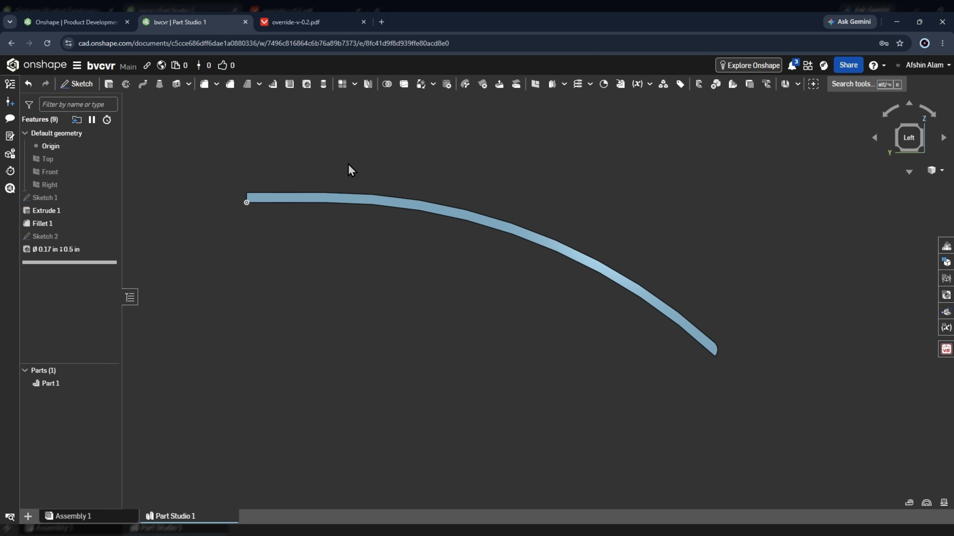
right_drag(358, 181, 528, 281)
scroll(487, 285, down, 2)
scroll(488, 286, up, 6)
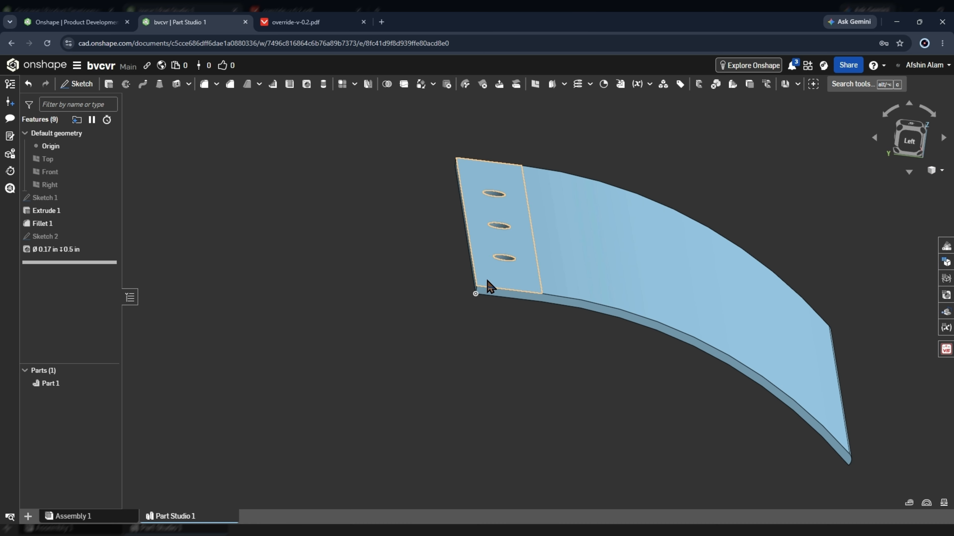
right_drag(486, 318, 633, 298)
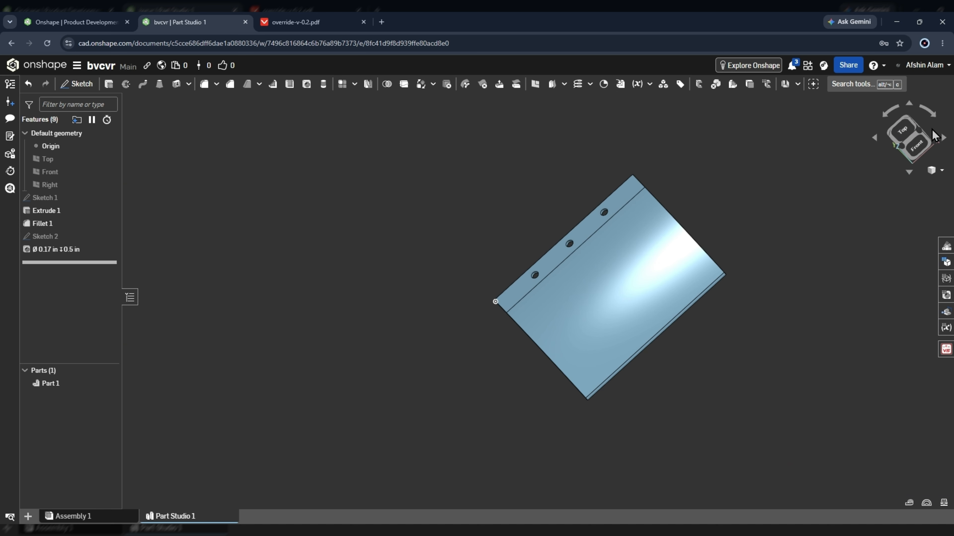
Inspect the flat section's holes and corners from the top view and at an angle
click(905, 132)
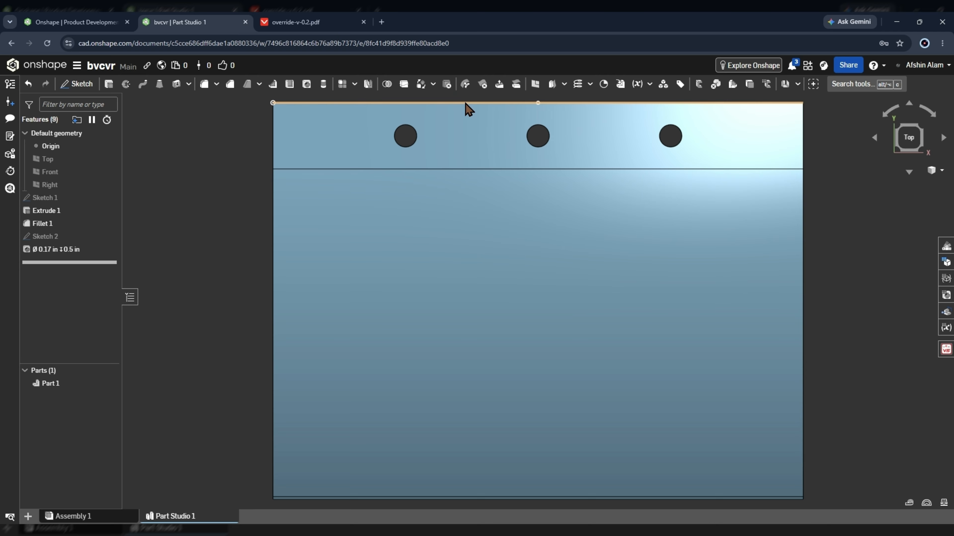
scroll(507, 187, down, 5)
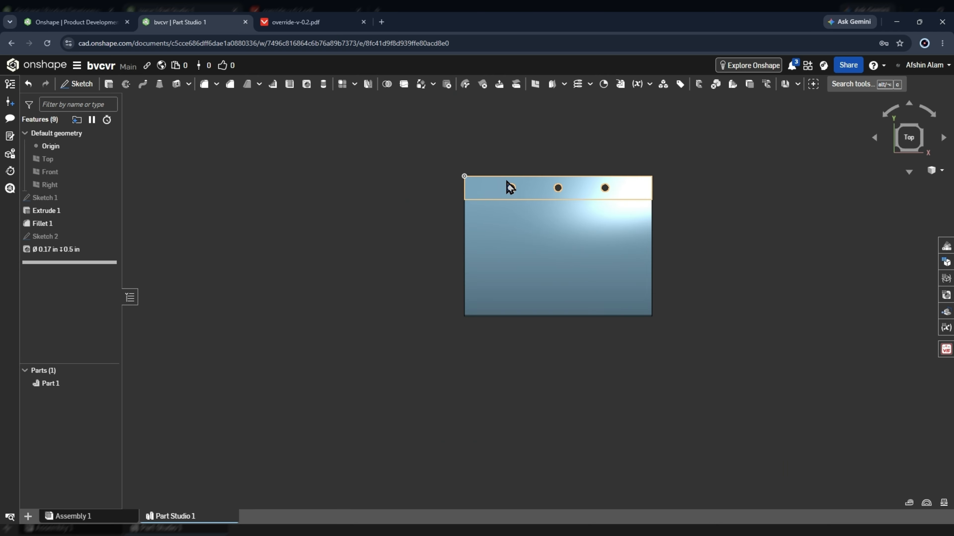
scroll(442, 192, up, 3)
scroll(428, 183, up, 4)
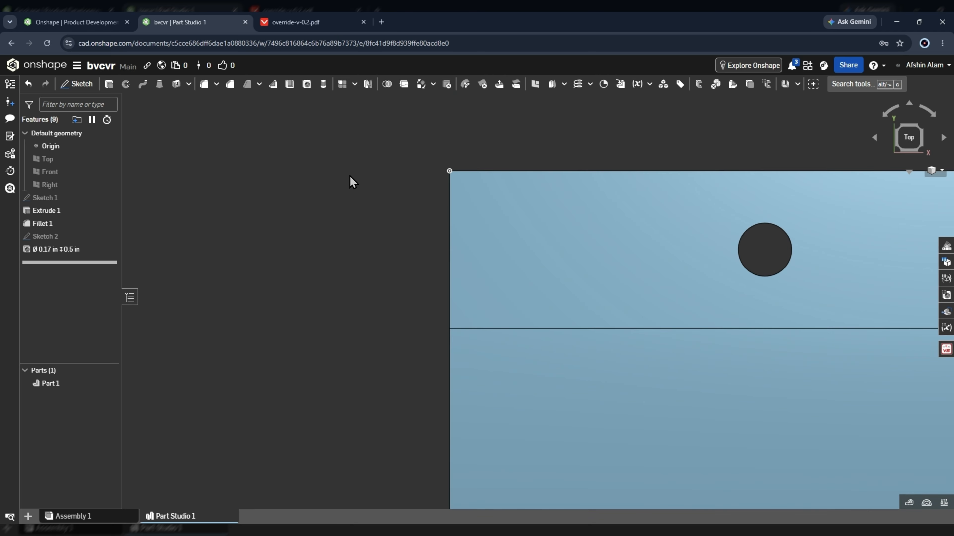
scroll(422, 176, down, 5)
scroll(398, 182, up, 3)
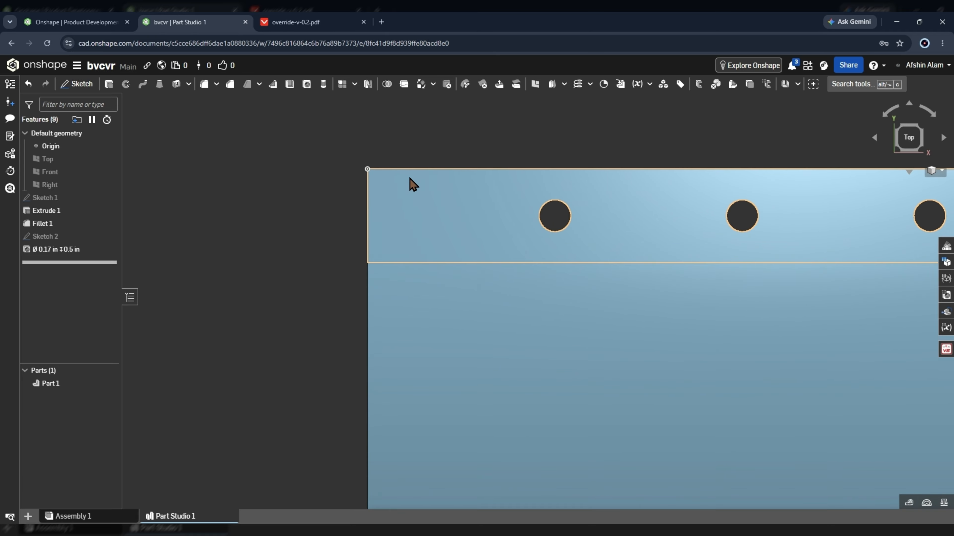
right_drag(410, 179, 406, 150)
scroll(411, 146, down, 5)
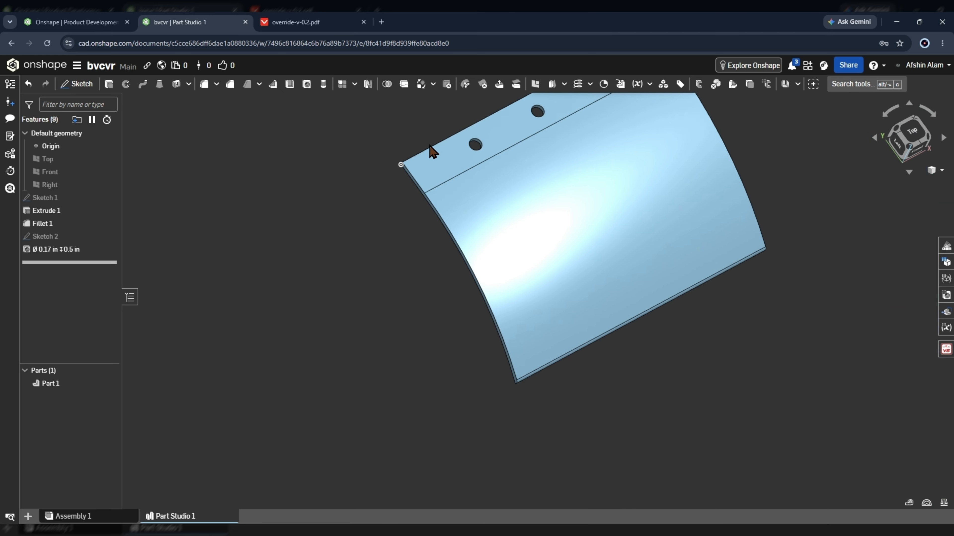
scroll(465, 119, up, 3)
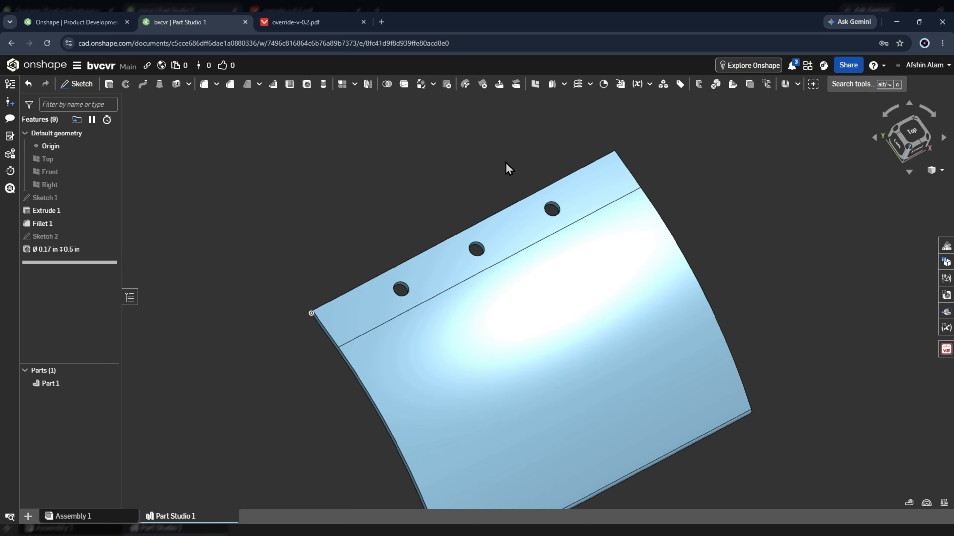